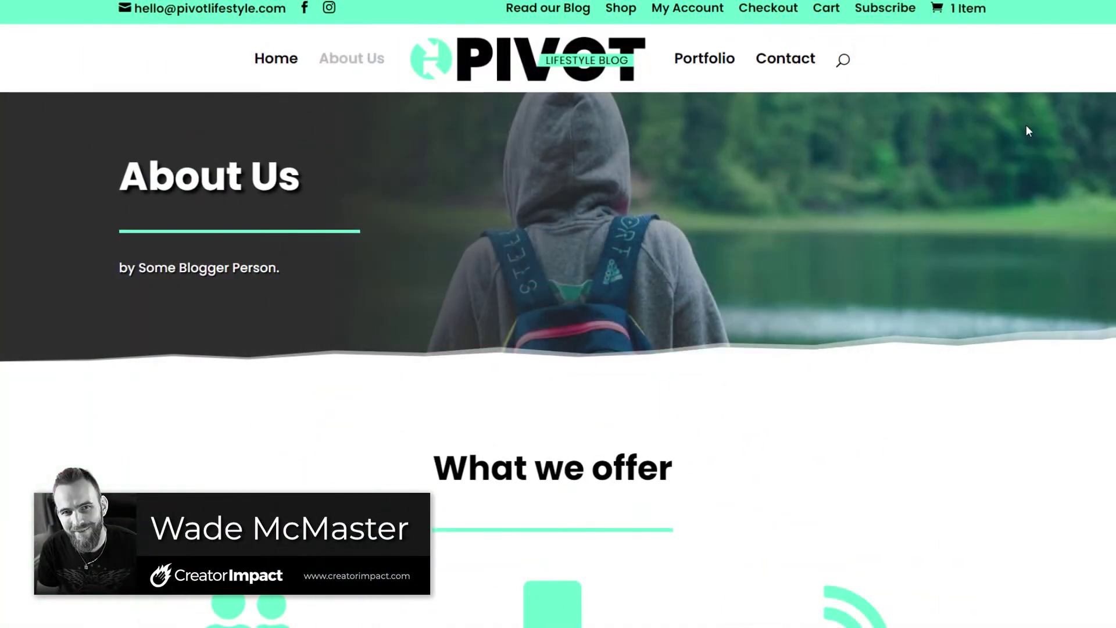
- Scroll through the About Us page's blocks and select the Large 1024 × 243 banner image
scroll(469, 308, "down", 10)
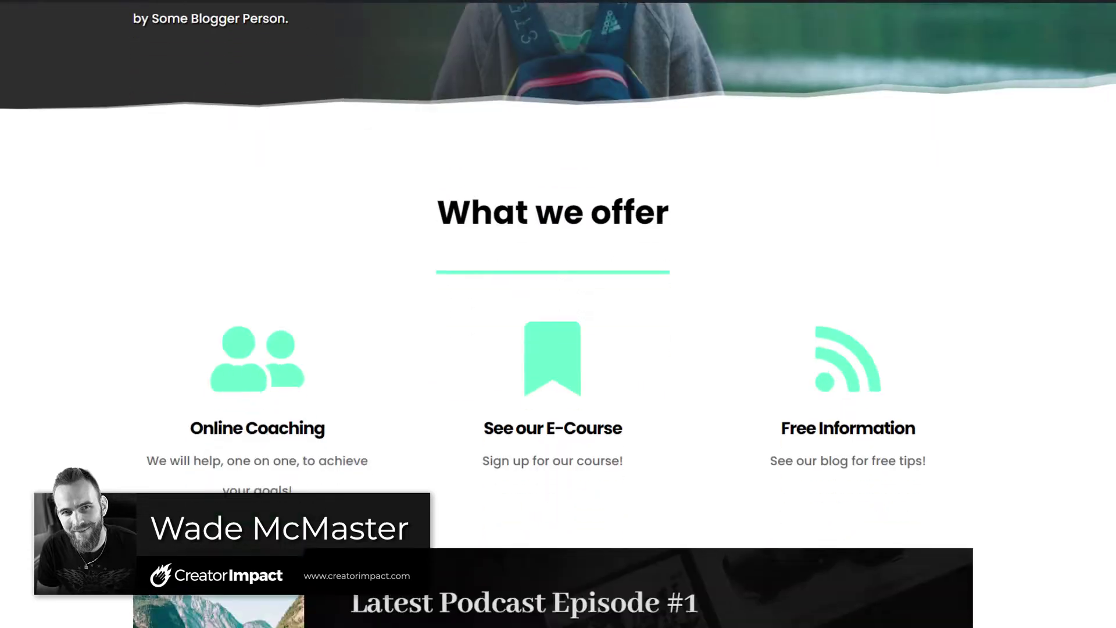
scroll(558, 314, "down", 20)
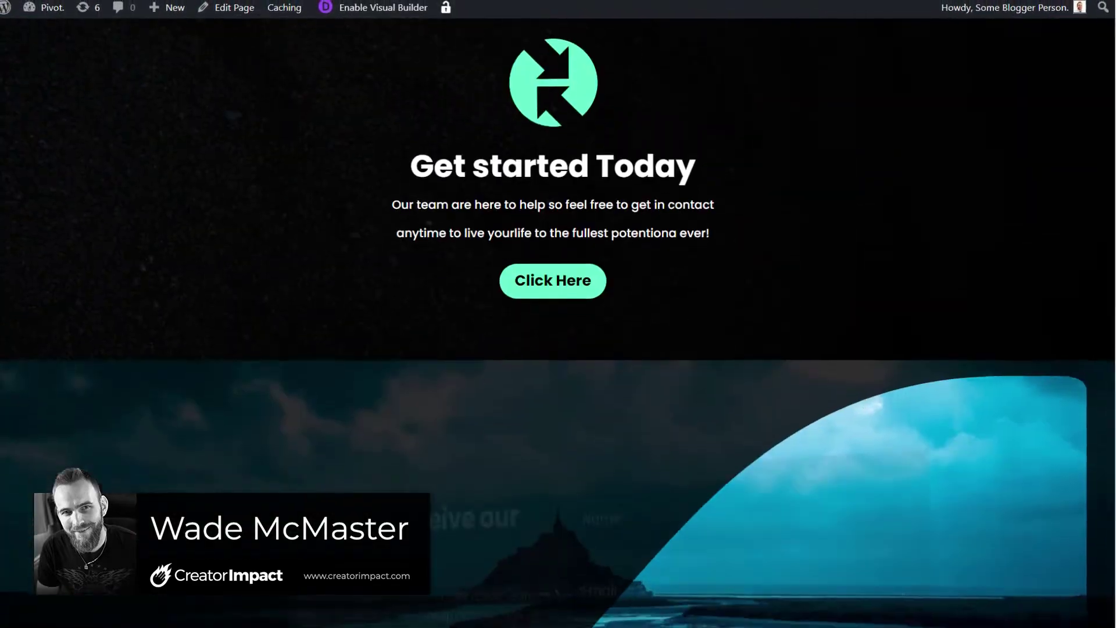
scroll(558, 314, "up", 20)
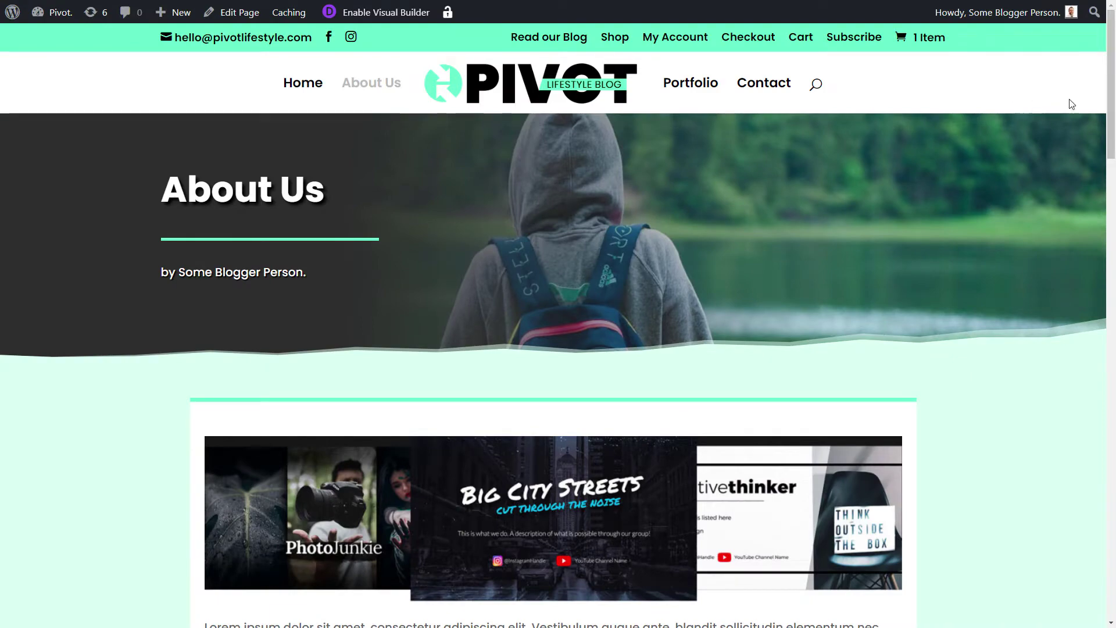
left_click_drag(1114, 77, 1076, 47)
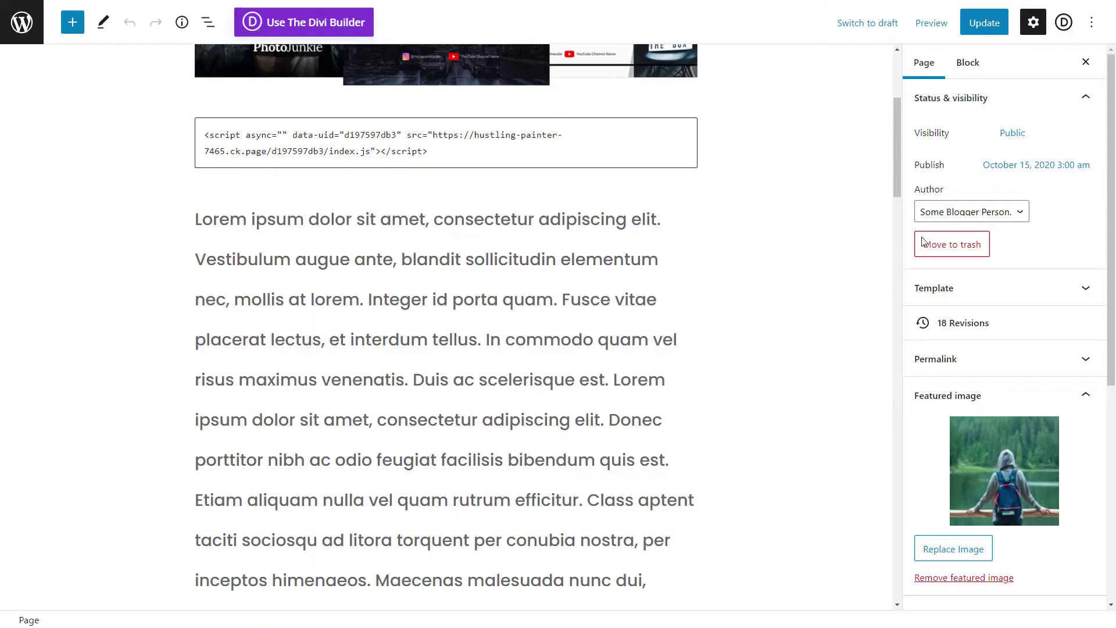
left_click_drag(903, 165, 906, 66)
left_click(510, 289)
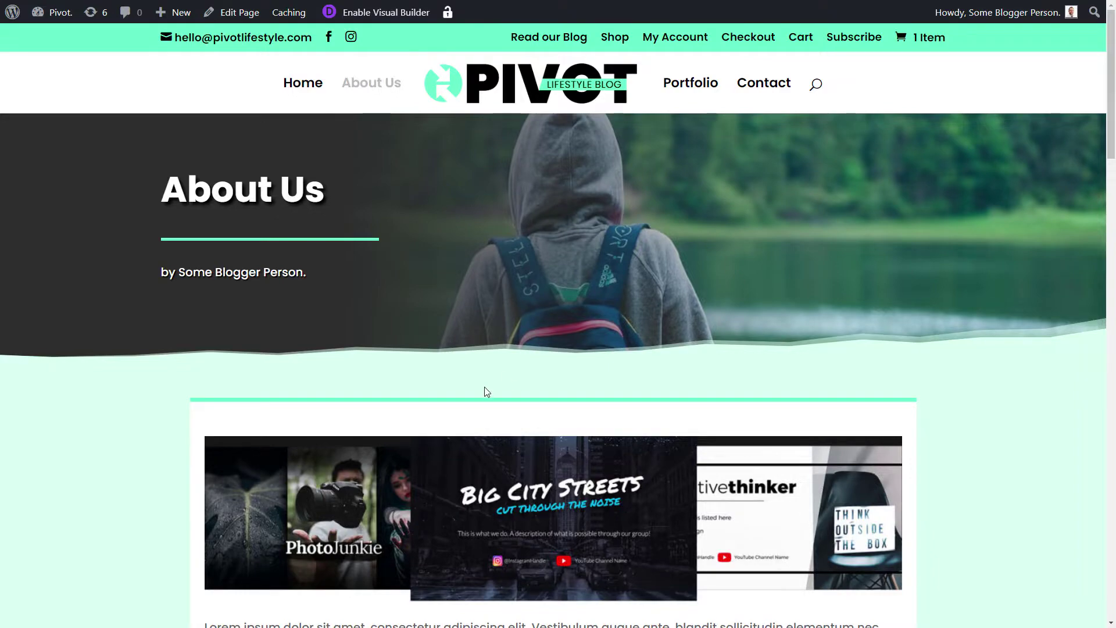
scroll(487, 391, "down", 7)
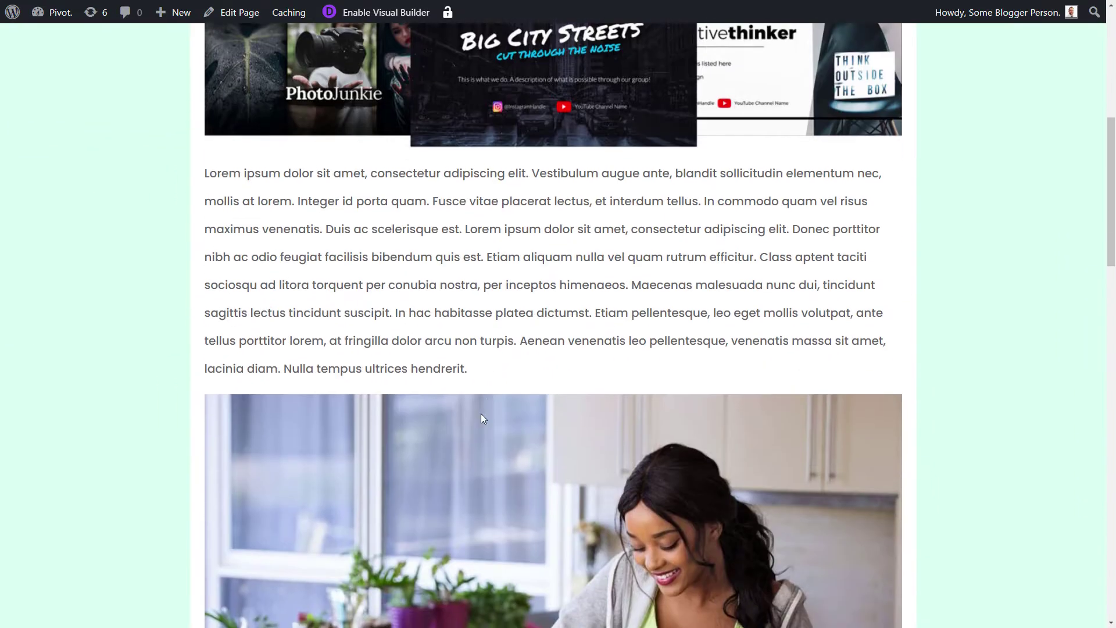
scroll(480, 416, "up", 8)
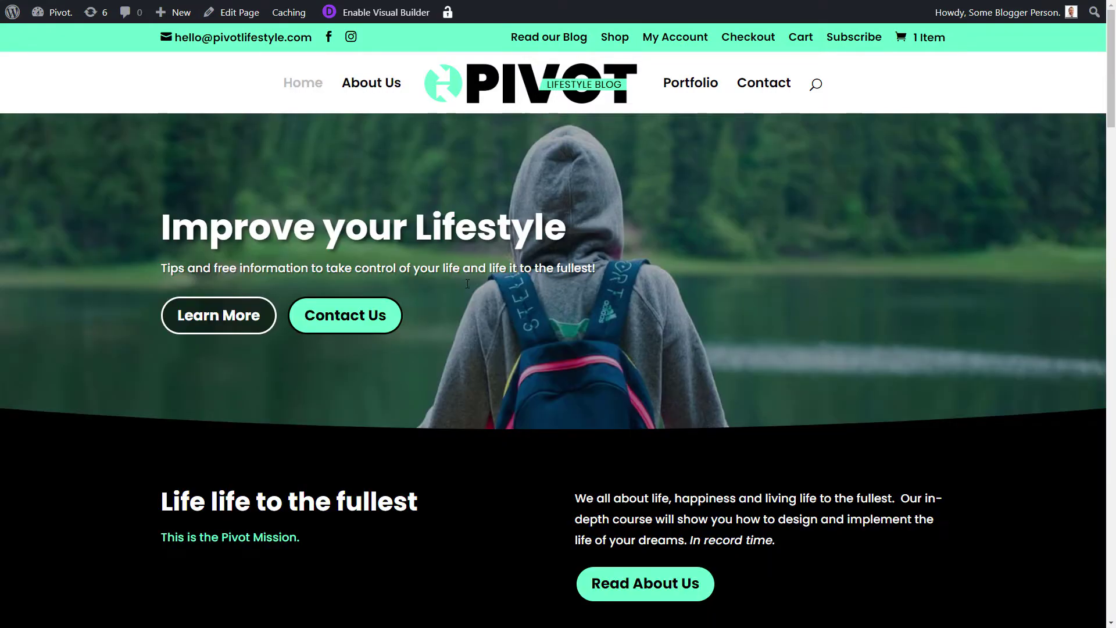
left_click_drag(1113, 116, 1058, 56)
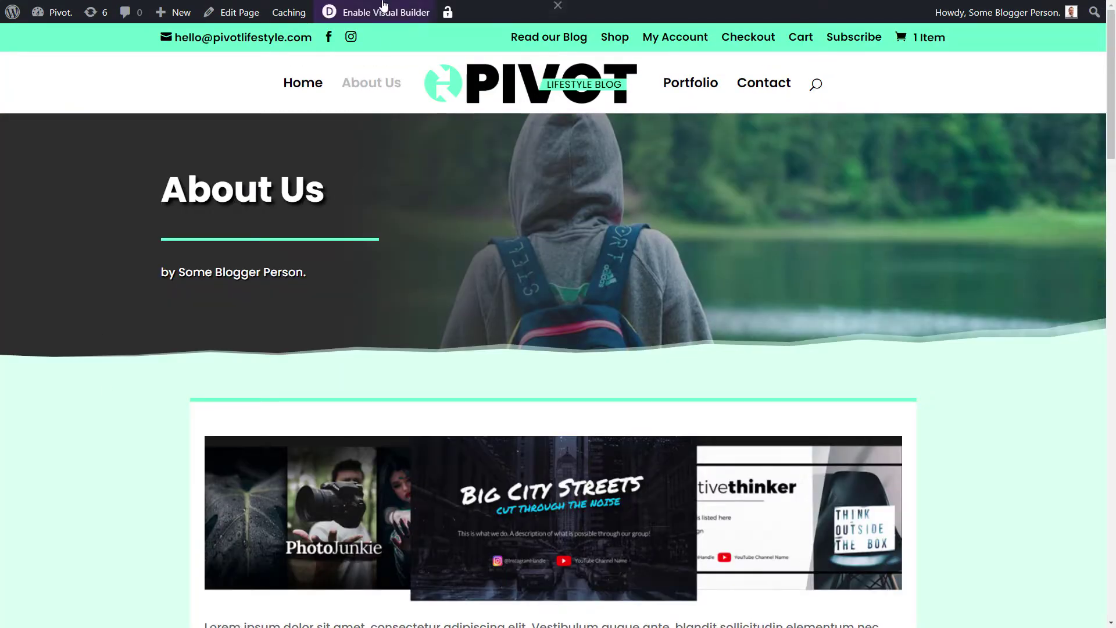
- Launch the visual builder with the existing content and delete the images-and-lorem-text module
left_click(387, 13)
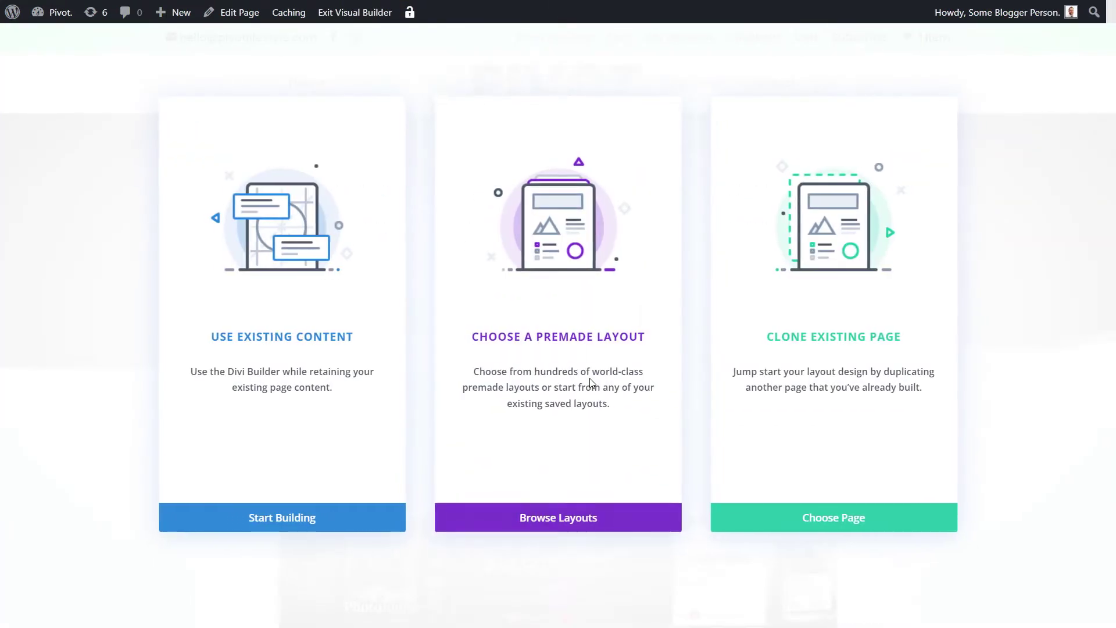
left_click(244, 305)
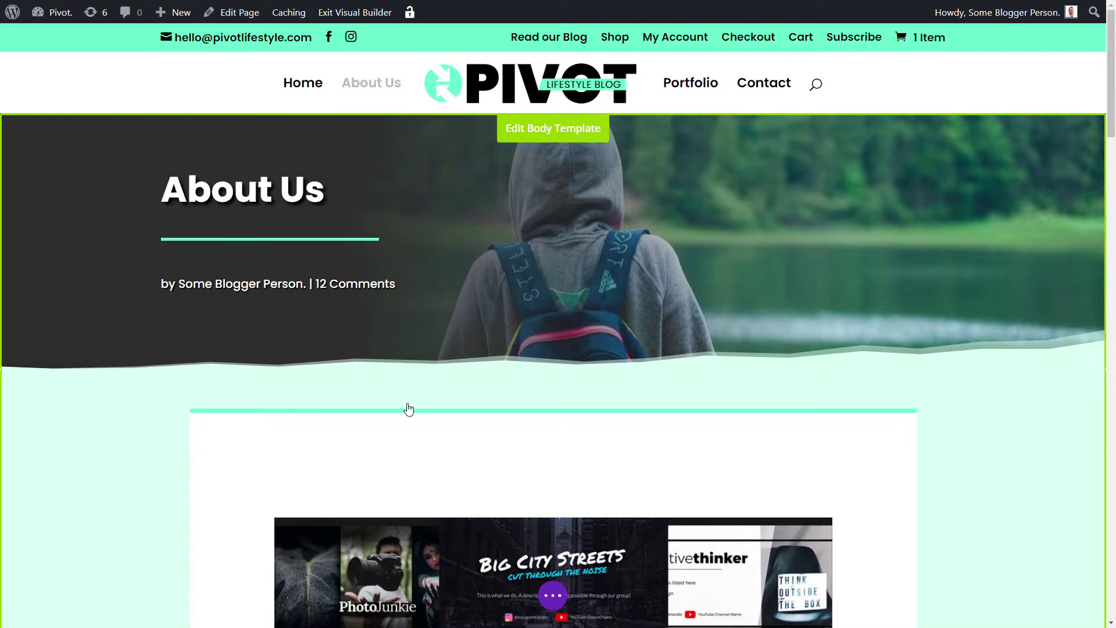
scroll(412, 434, "down", 4)
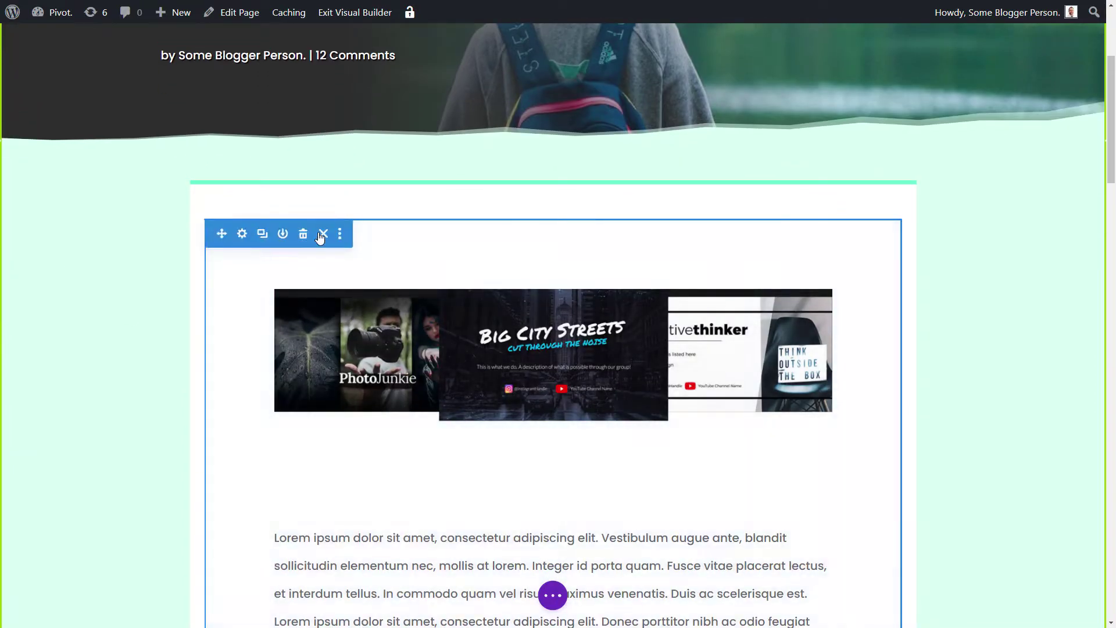
left_click(302, 235)
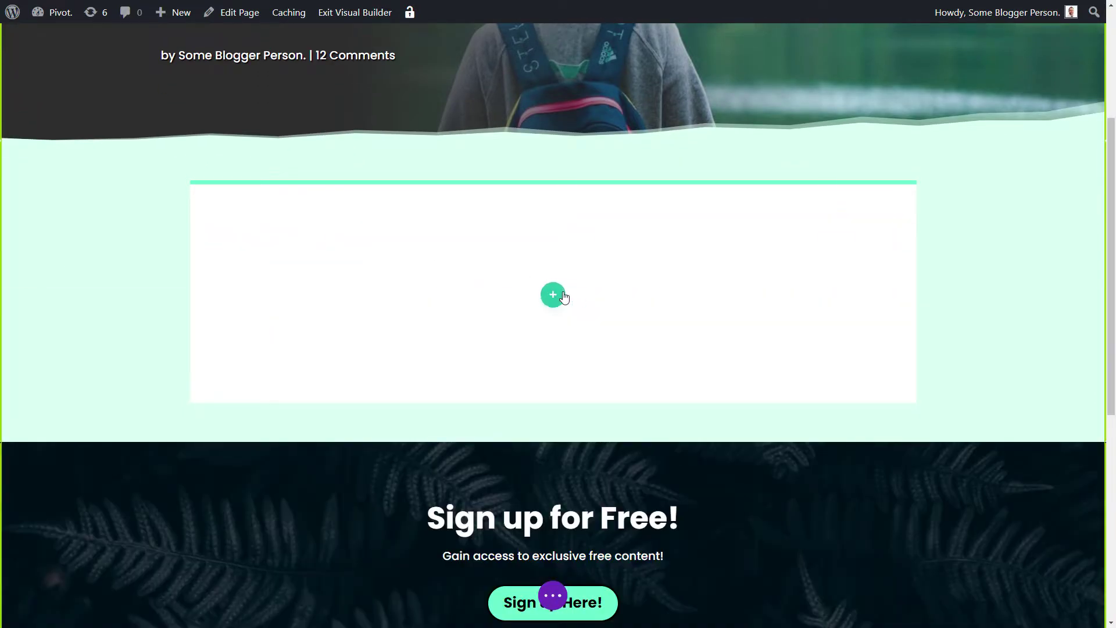
- Load the Home page's layout from Your Existing Pages into the About Us body
left_click(553, 596)
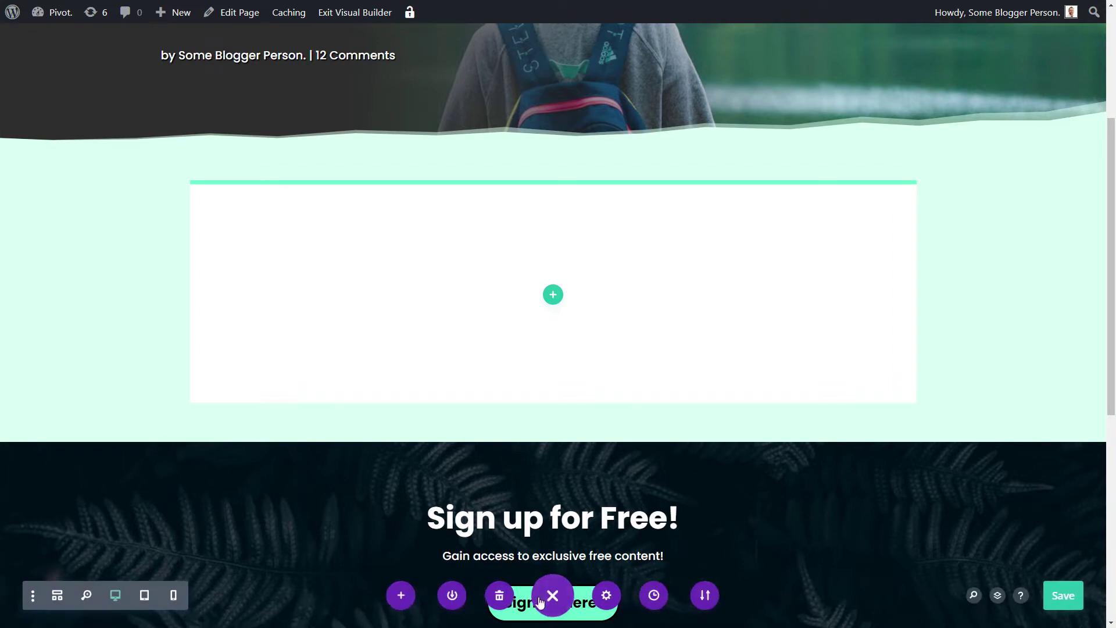
left_click(407, 595)
left_click(430, 116)
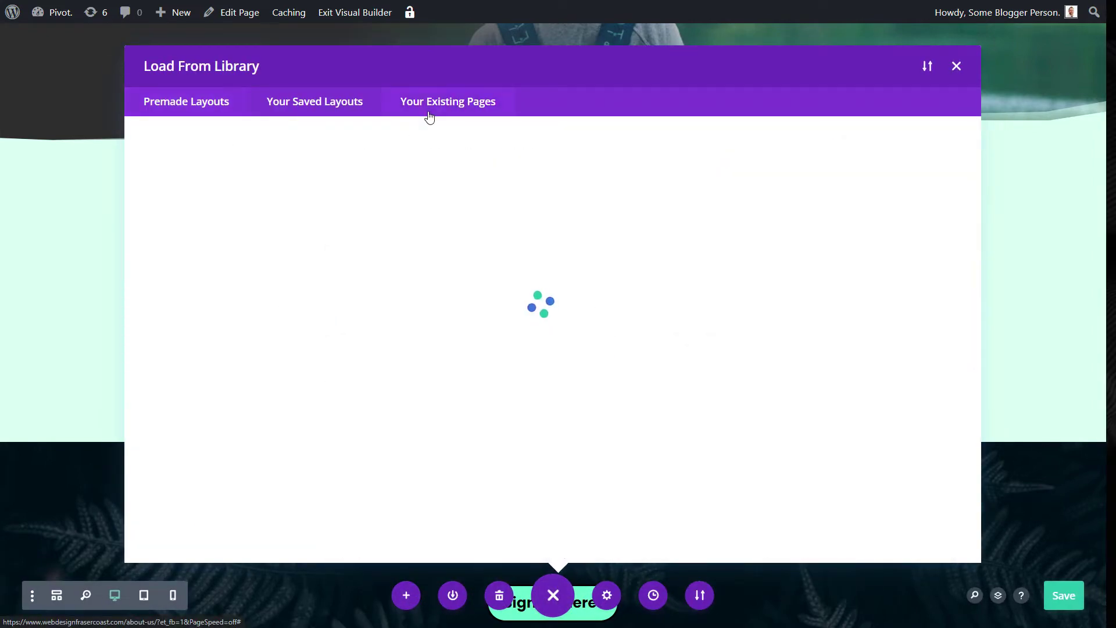
left_click(436, 270)
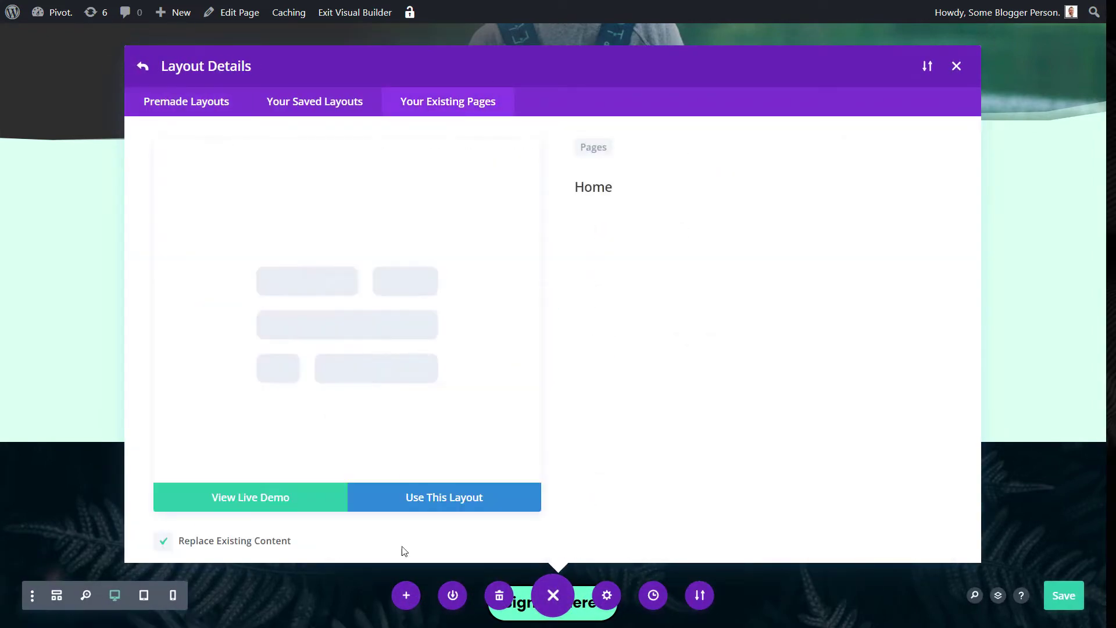
left_click(442, 510)
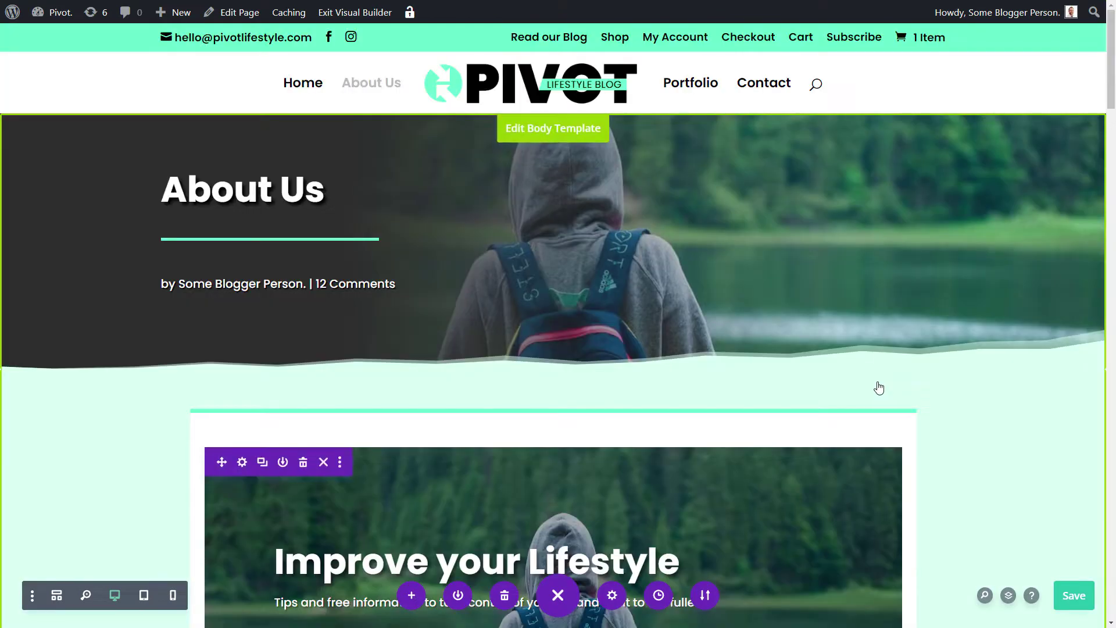
scroll(867, 351, "down", 4)
scroll(749, 335, "down", 15)
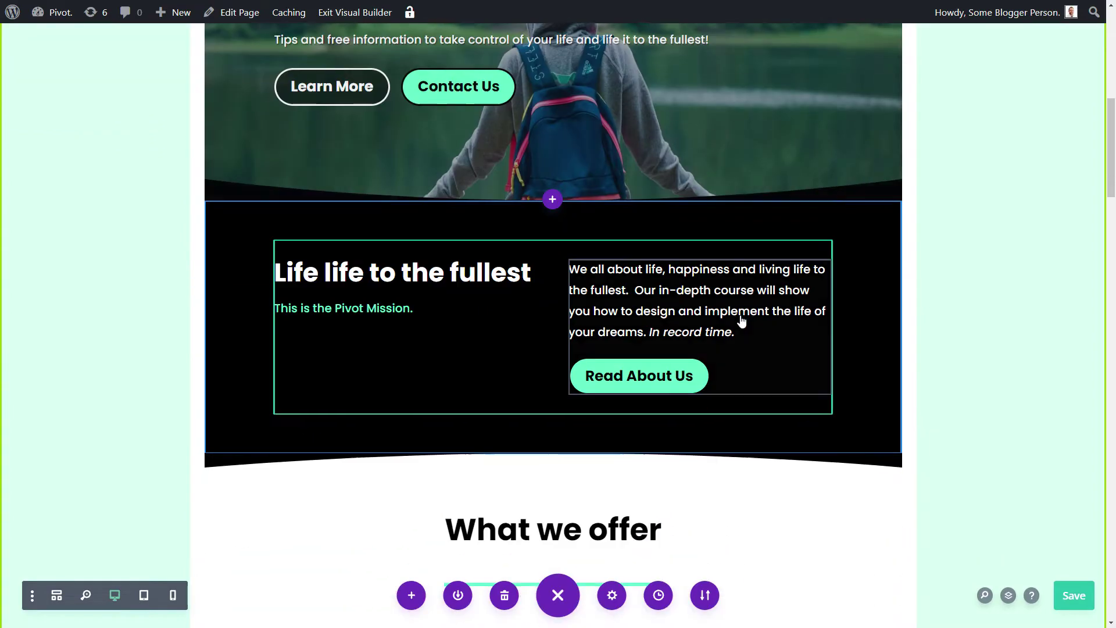
scroll(1015, 352, "down", 15)
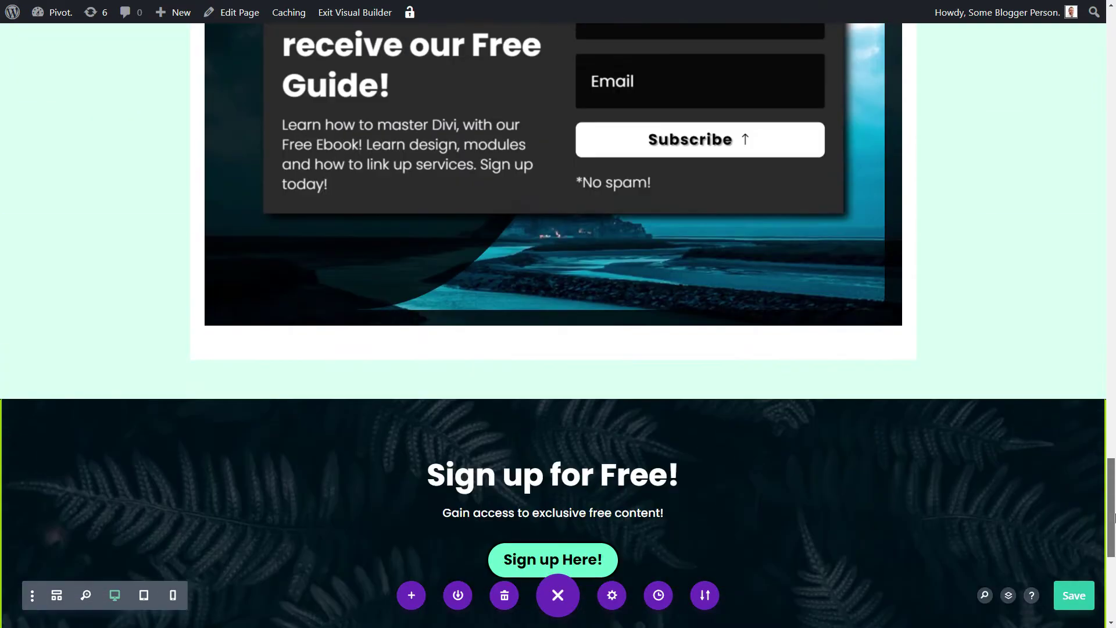
left_click_drag(1113, 517, 1108, 112)
scroll(578, 231, "up", 5)
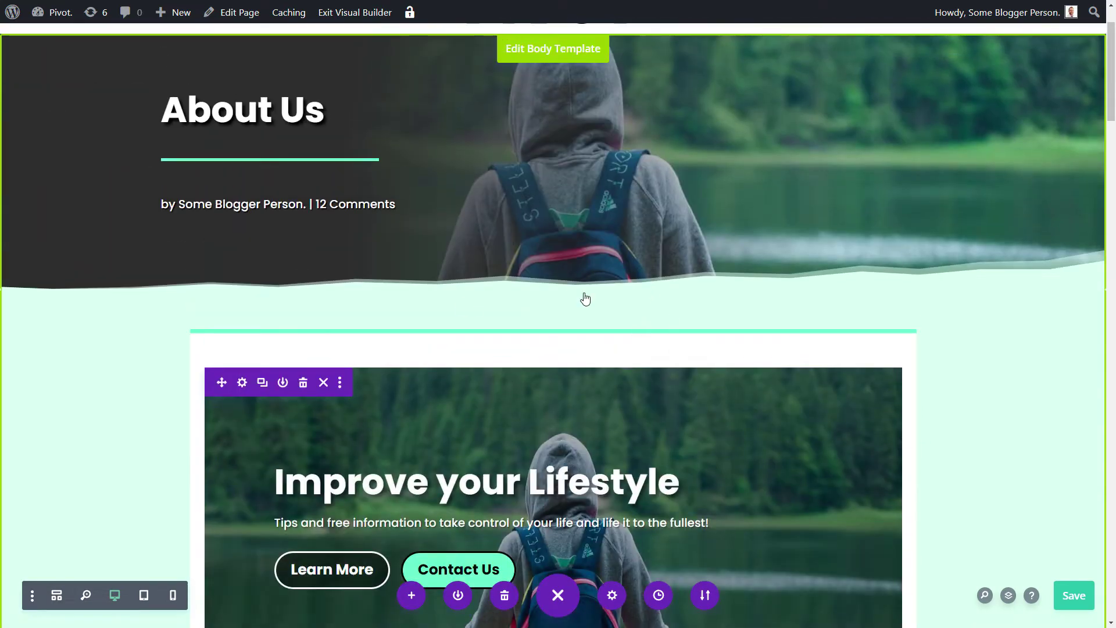
scroll(566, 349, "down", 4)
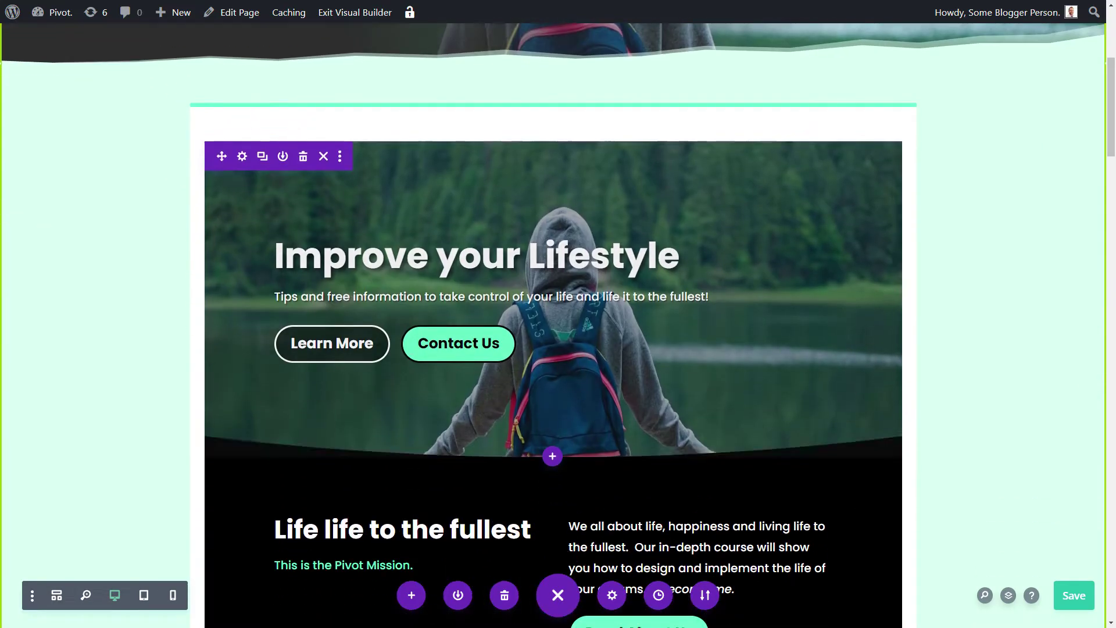
scroll(609, 326, "up", 5)
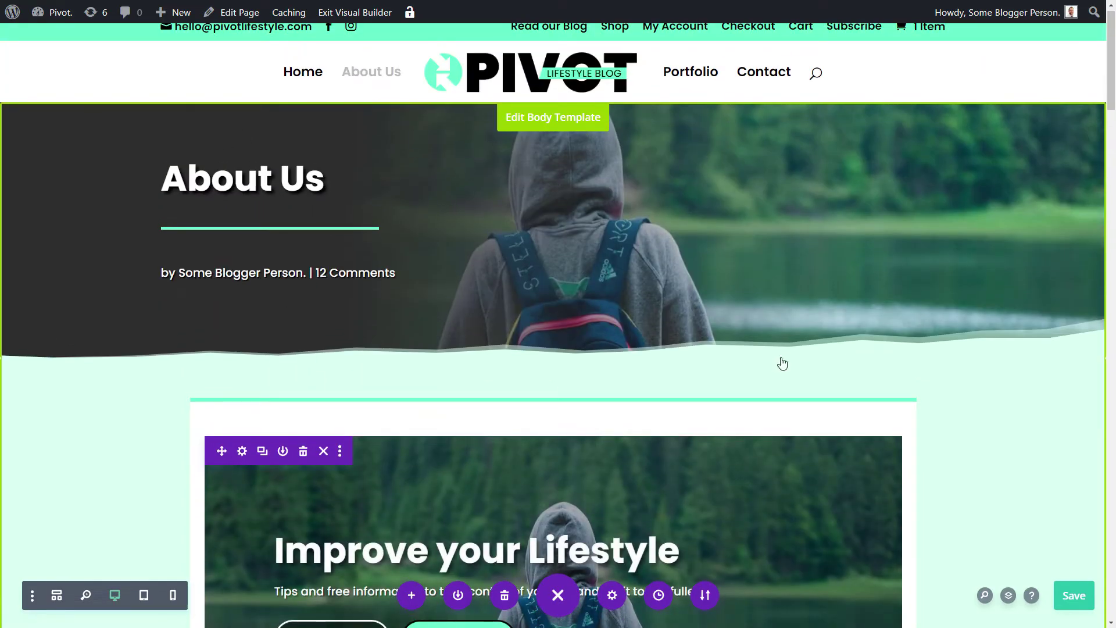
scroll(457, 317, "down", 3)
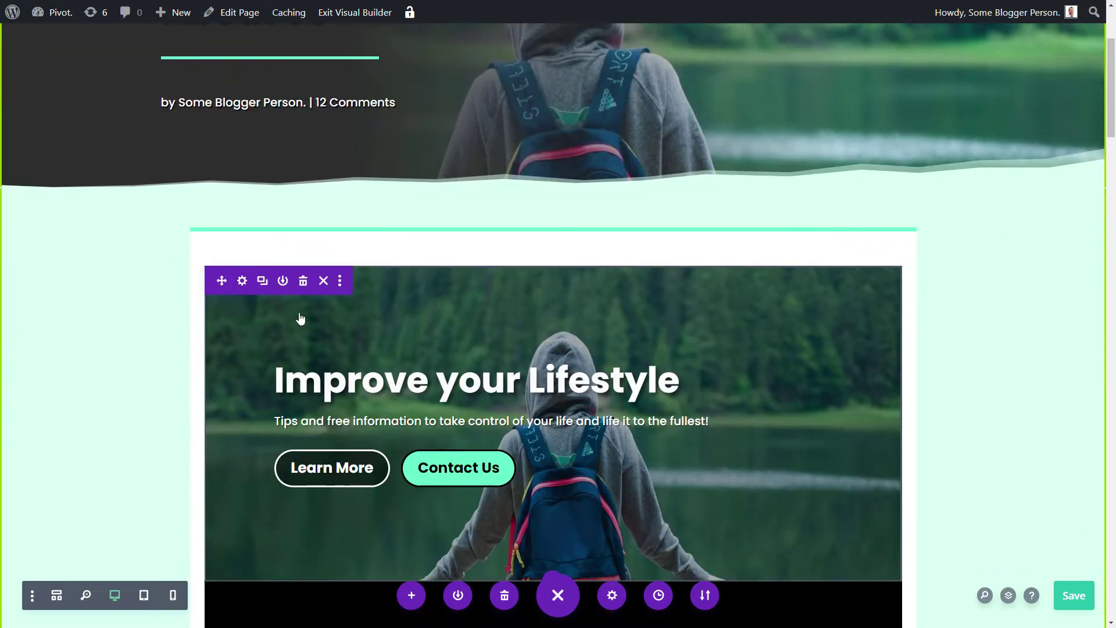
left_click(303, 283)
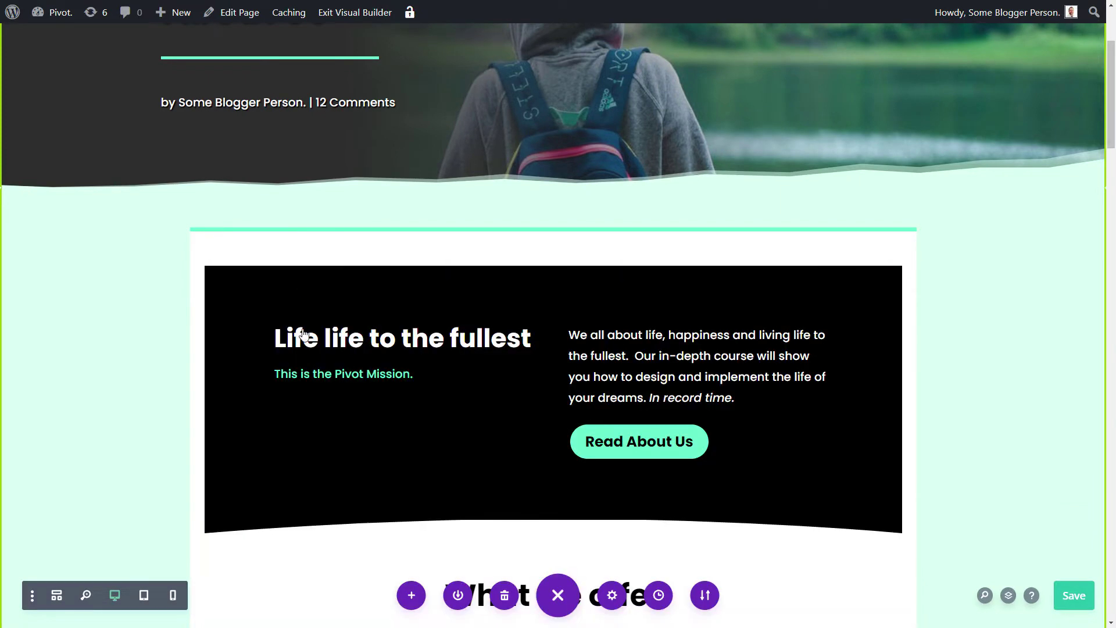
scroll(299, 288, "down", 2)
scroll(294, 289, "up", 2)
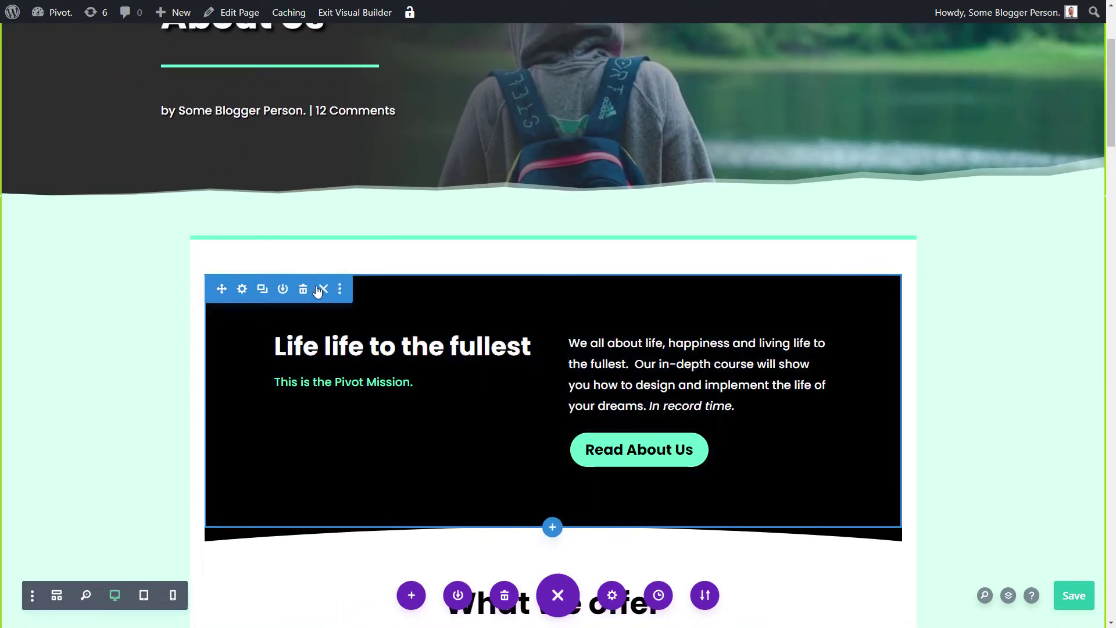
left_click(304, 289)
scroll(503, 348, "down", 3)
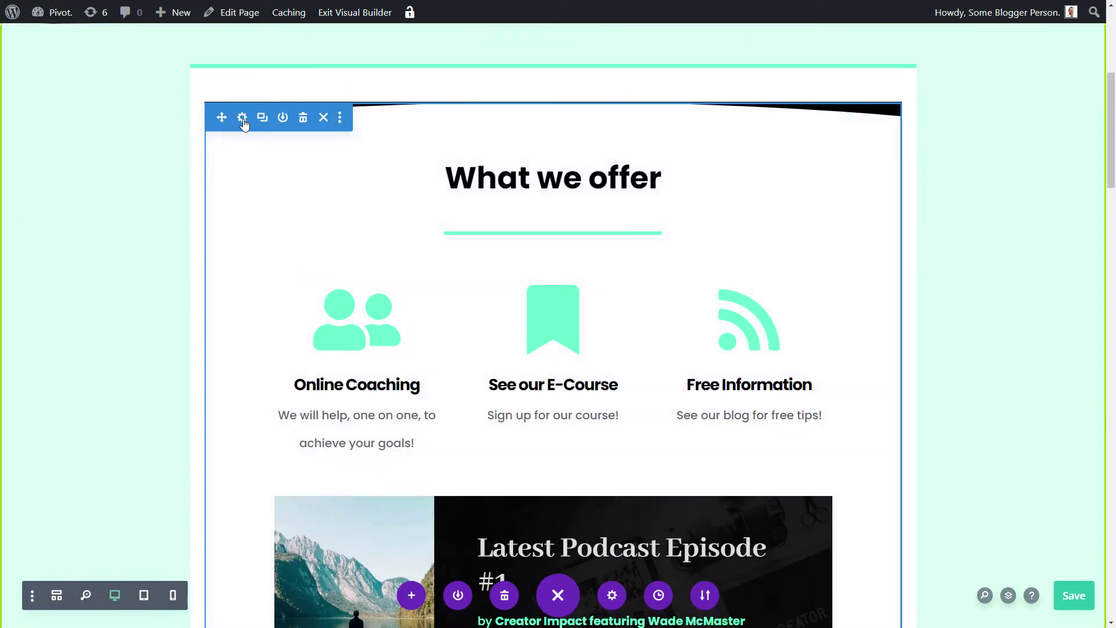
left_click(243, 123)
scroll(611, 154, "down", 7)
key("ctrl+s")
scroll(433, 189, "down", 14)
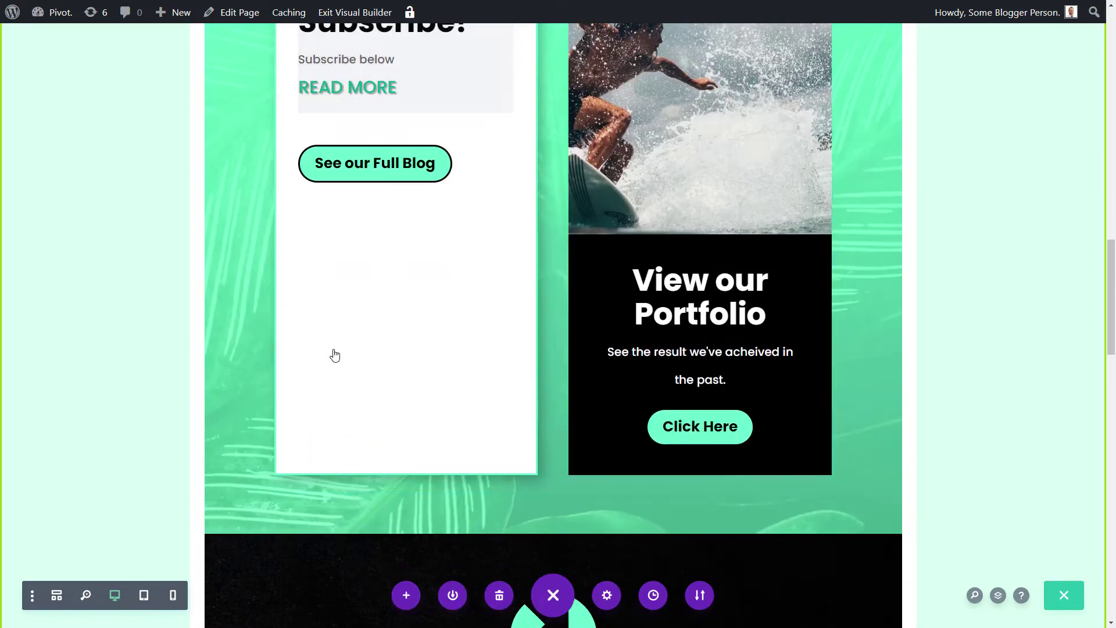
scroll(332, 422, "down", 18)
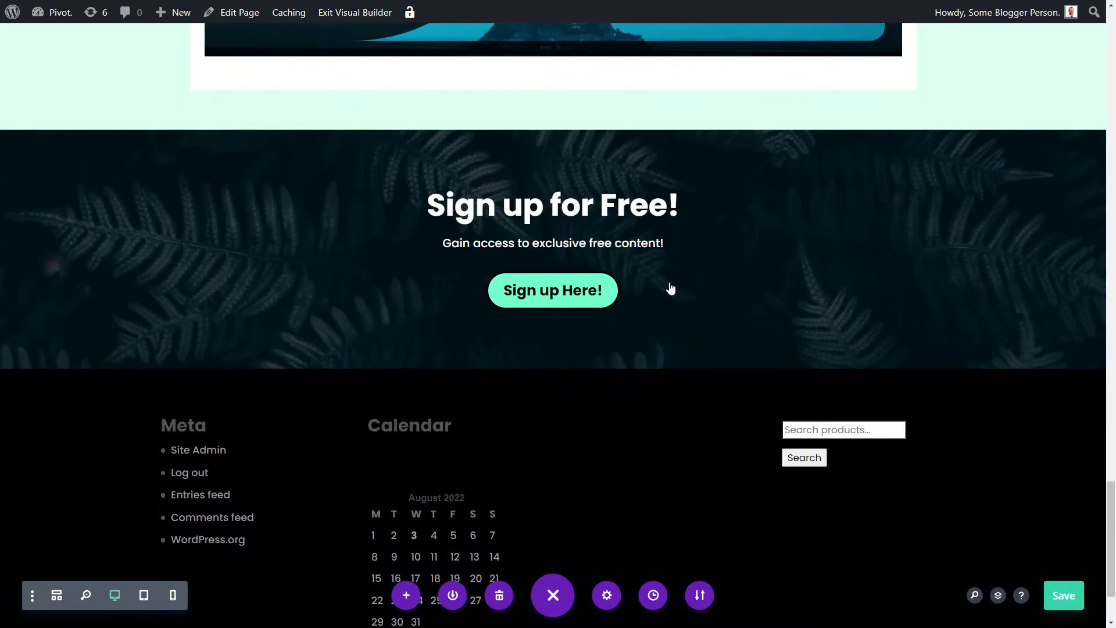
scroll(396, 300, "up", 20)
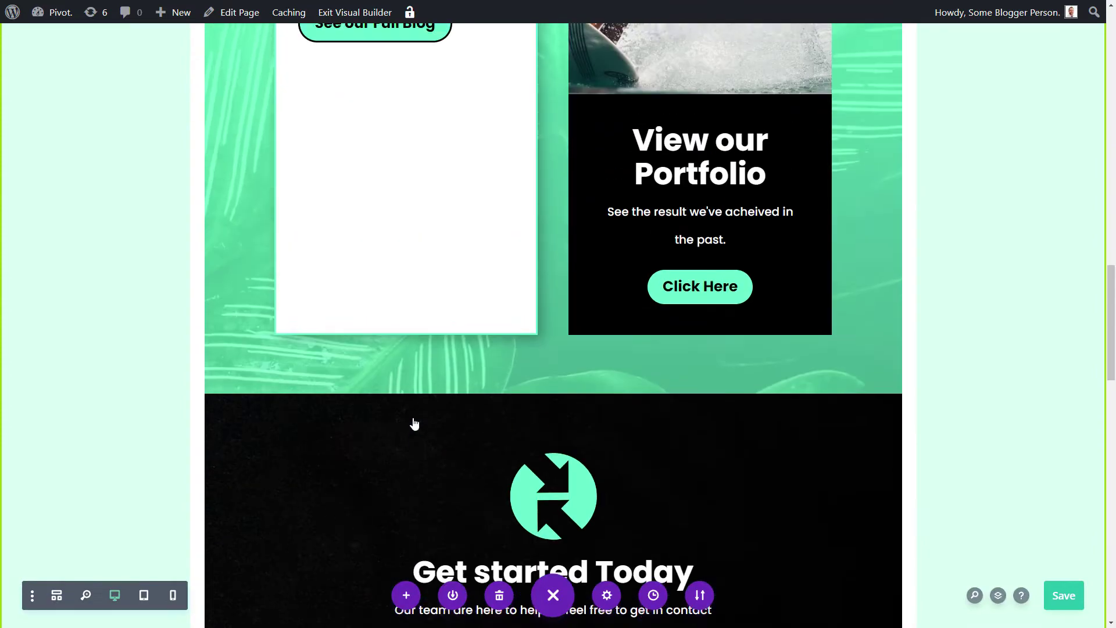
scroll(371, 379, "up", 10)
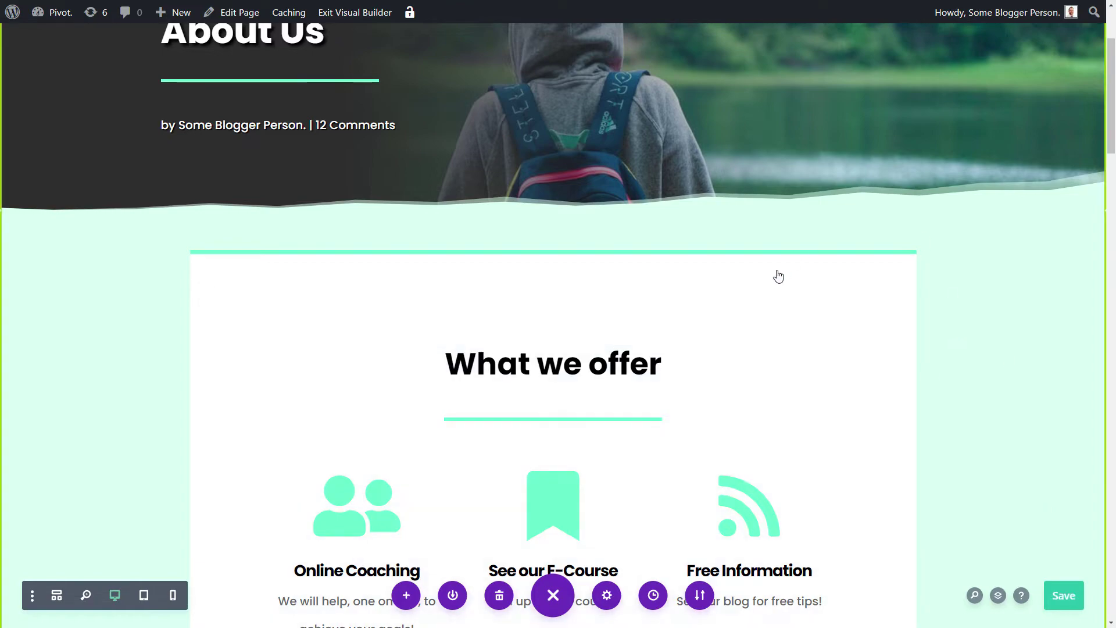
- Exit the Visual Builder and check the live About Us page, showing 'What we offer' below the banner
scroll(833, 259, "down", 5)
scroll(668, 161, "up", 8)
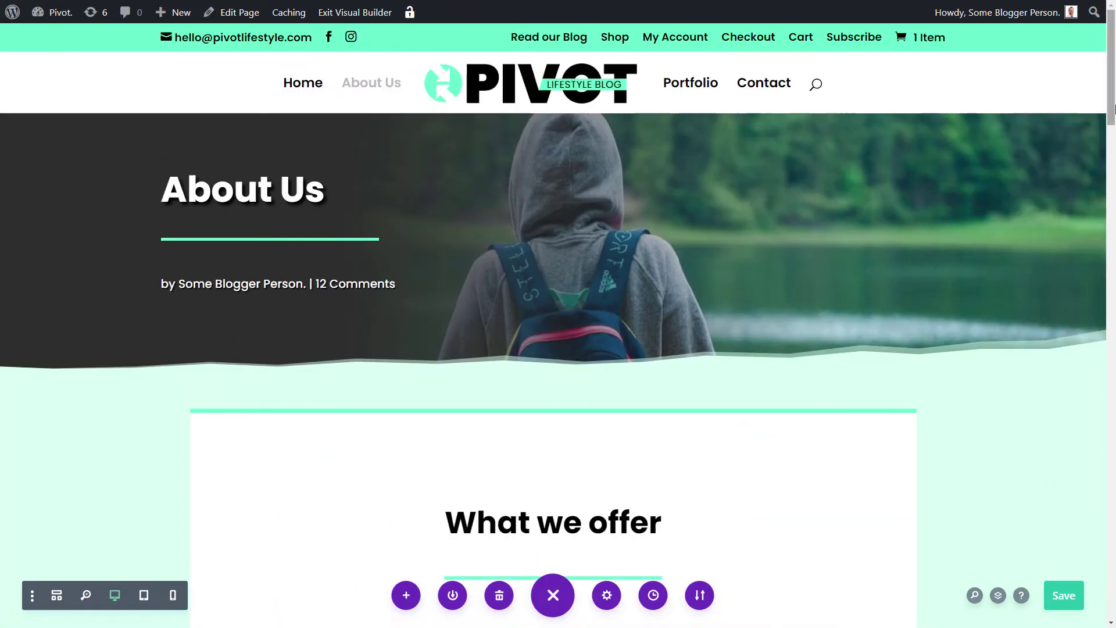
scroll(710, 200, "down", 15)
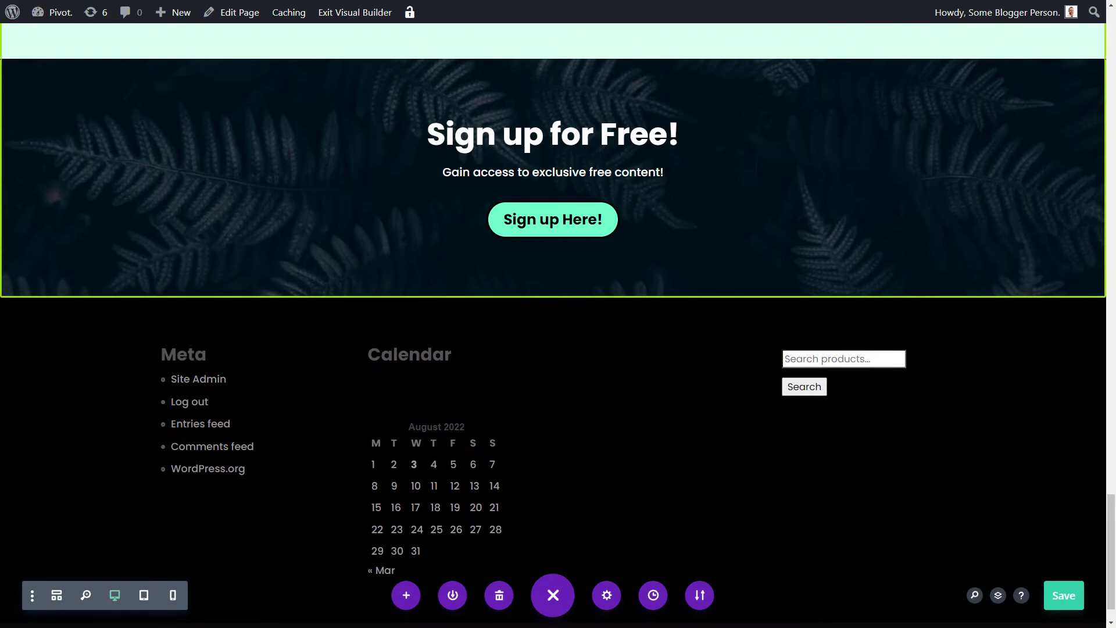
scroll(951, 473, "up", 7)
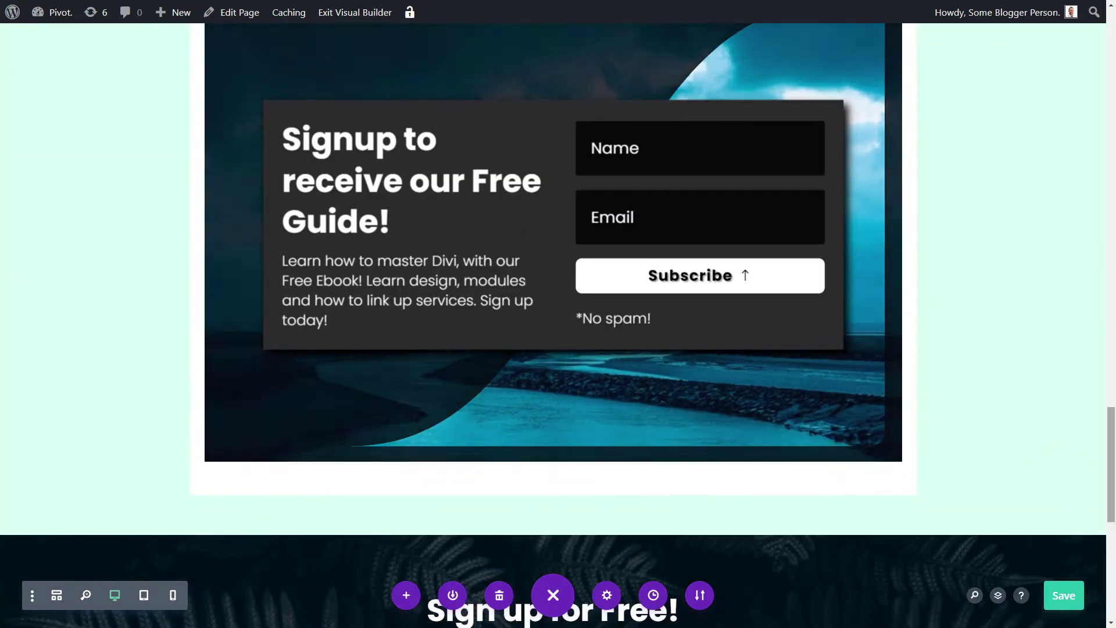
left_click_drag(1111, 457, 1112, 73)
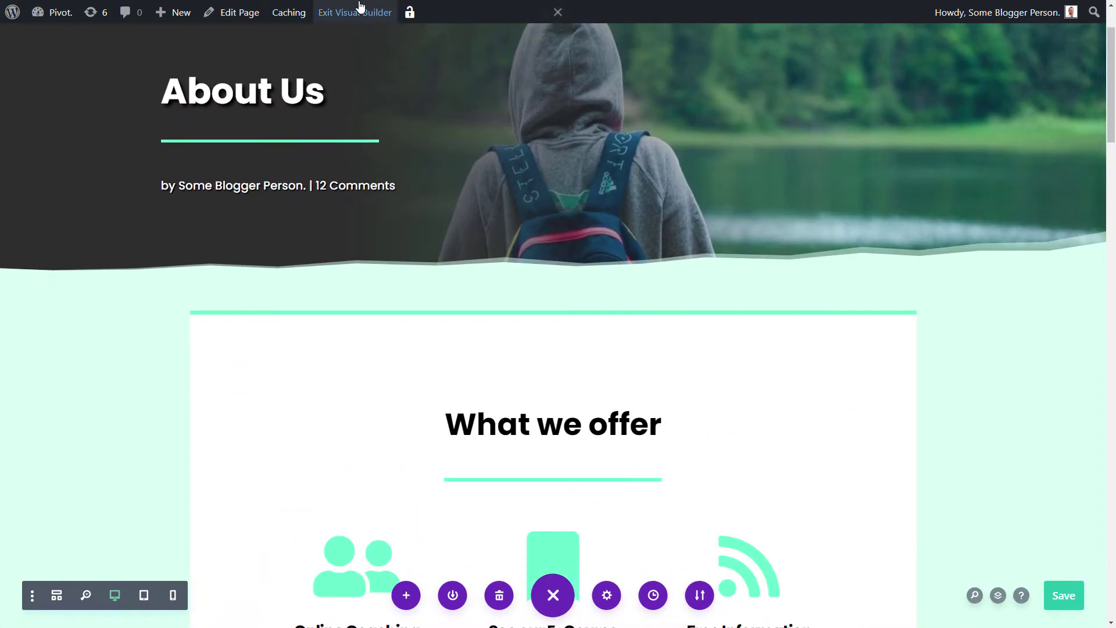
left_click(366, 11)
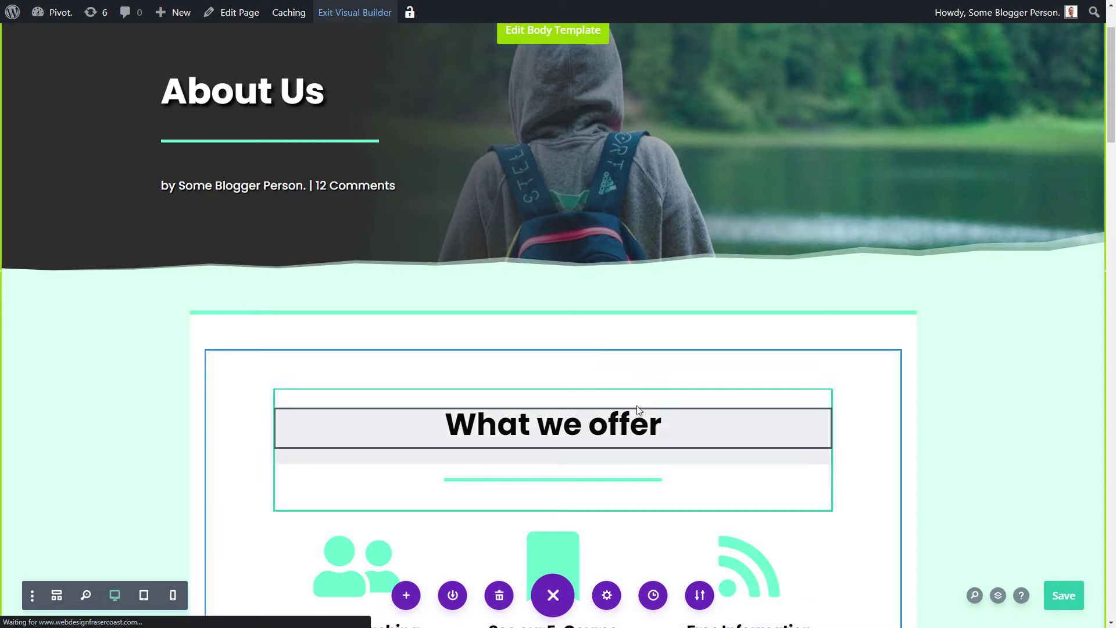
scroll(714, 438, "down", 5)
scroll(717, 440, "up", 5)
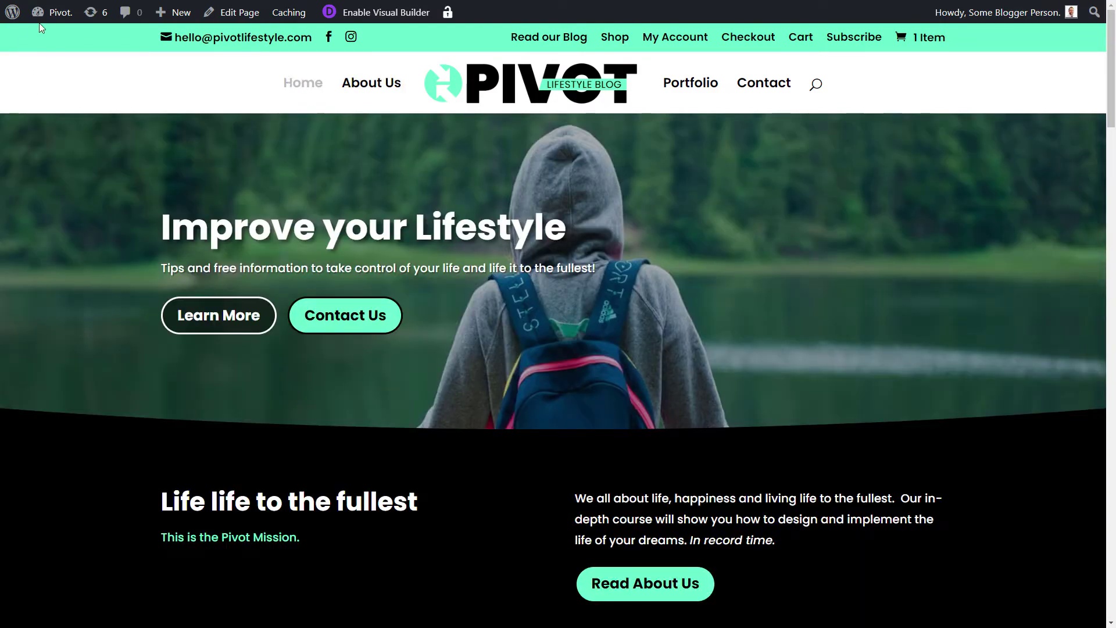
- Go to the Dashboard and open Divi's Theme Builder template list
mouse_move(55, 12)
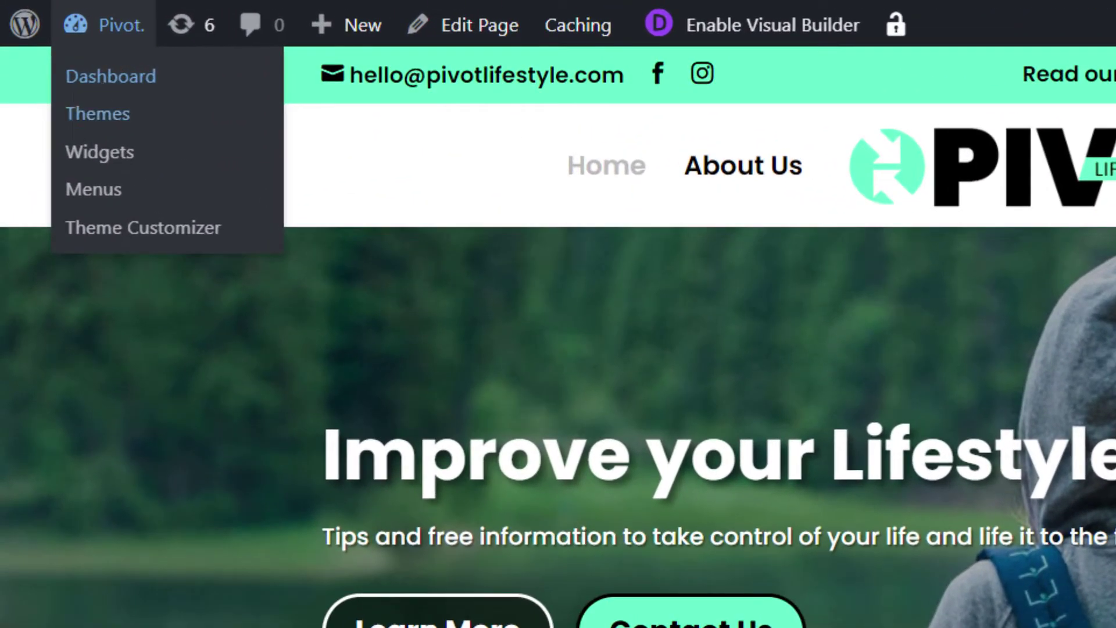
left_click(110, 76)
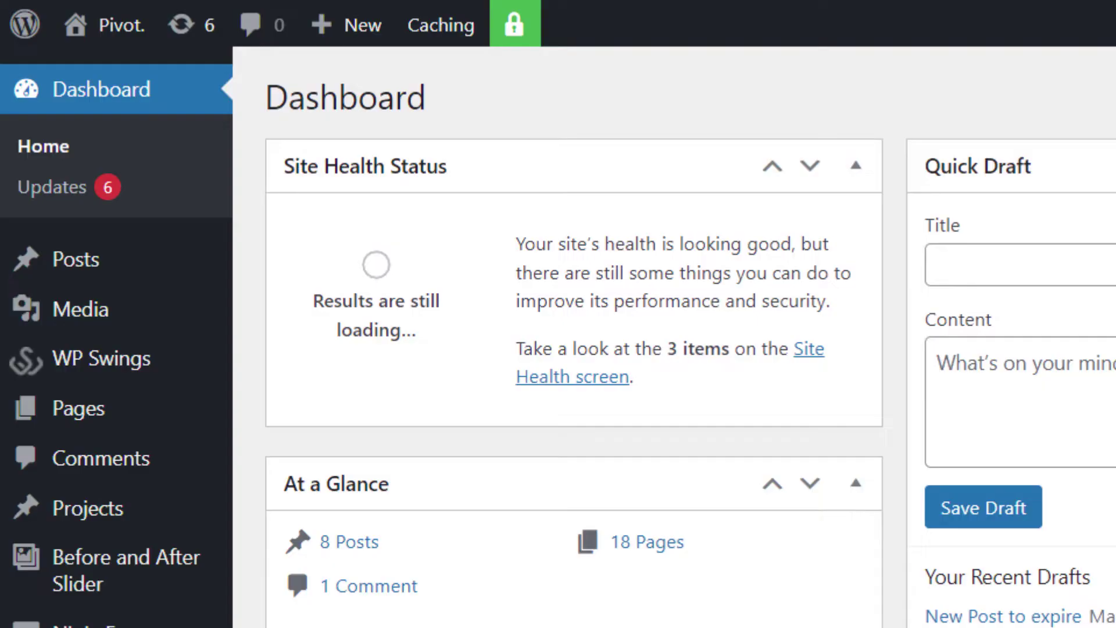
scroll(149, 311, "down", 8)
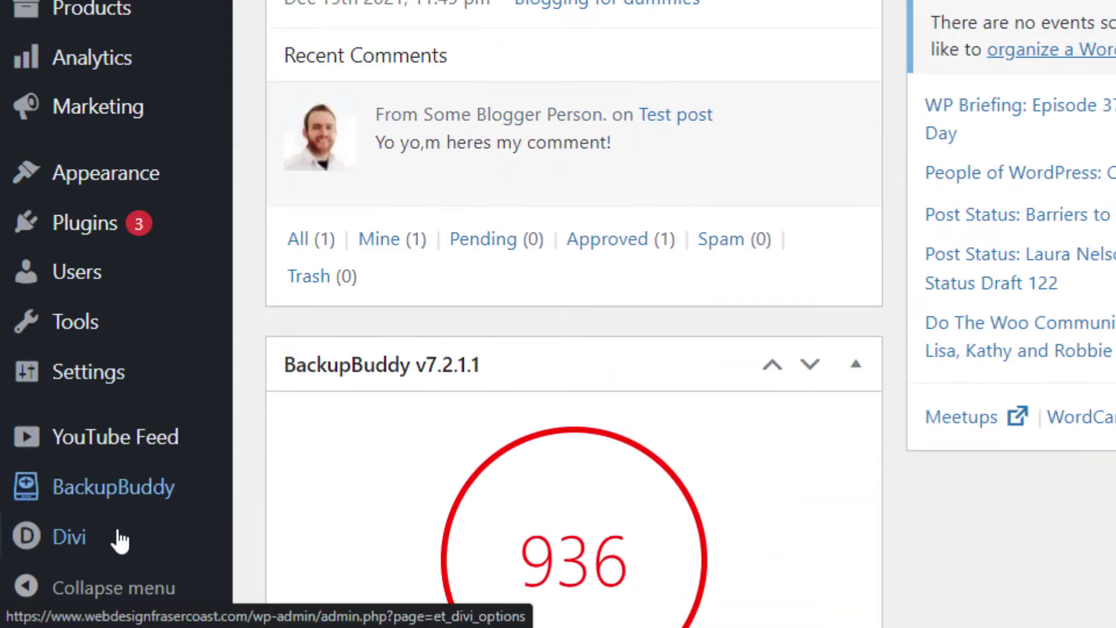
mouse_move(116, 538)
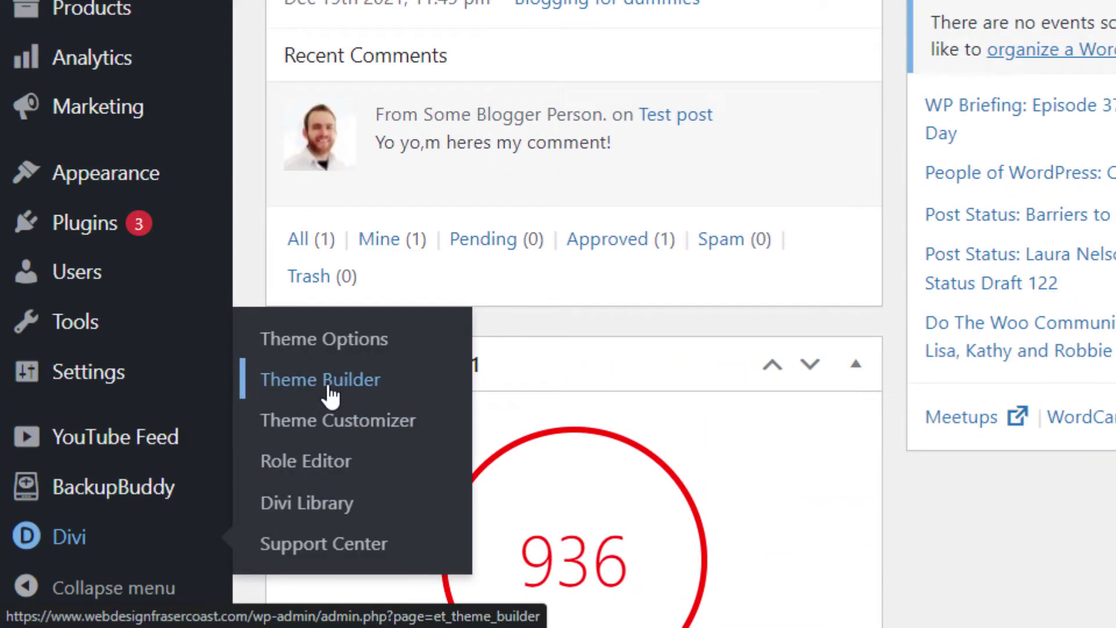
left_click(329, 394)
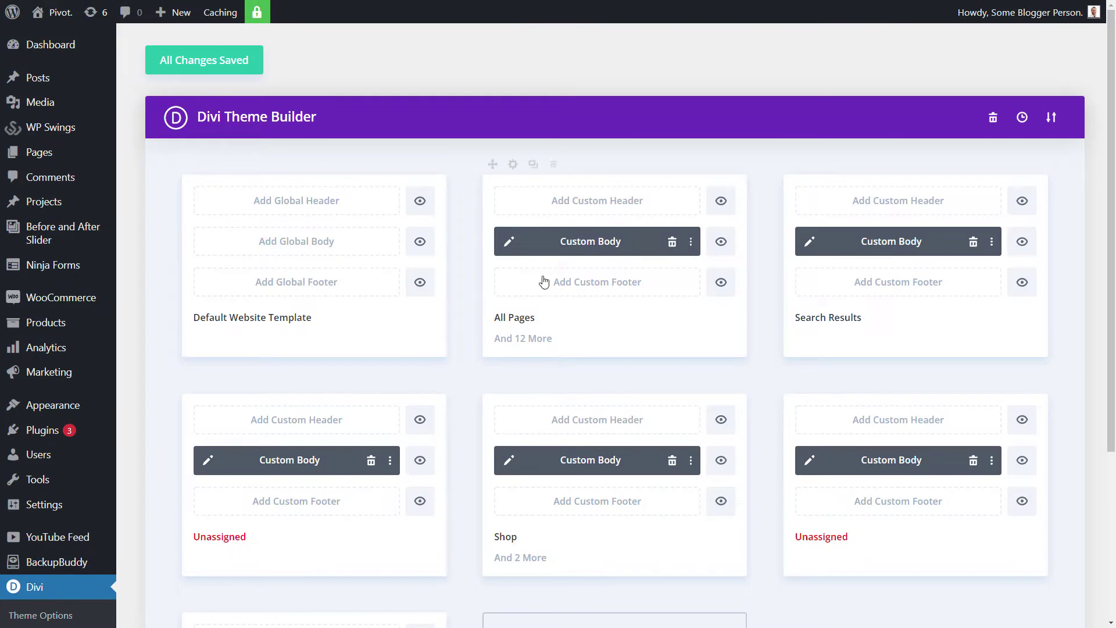
scroll(540, 327, "down", 2)
scroll(535, 324, "down", 2)
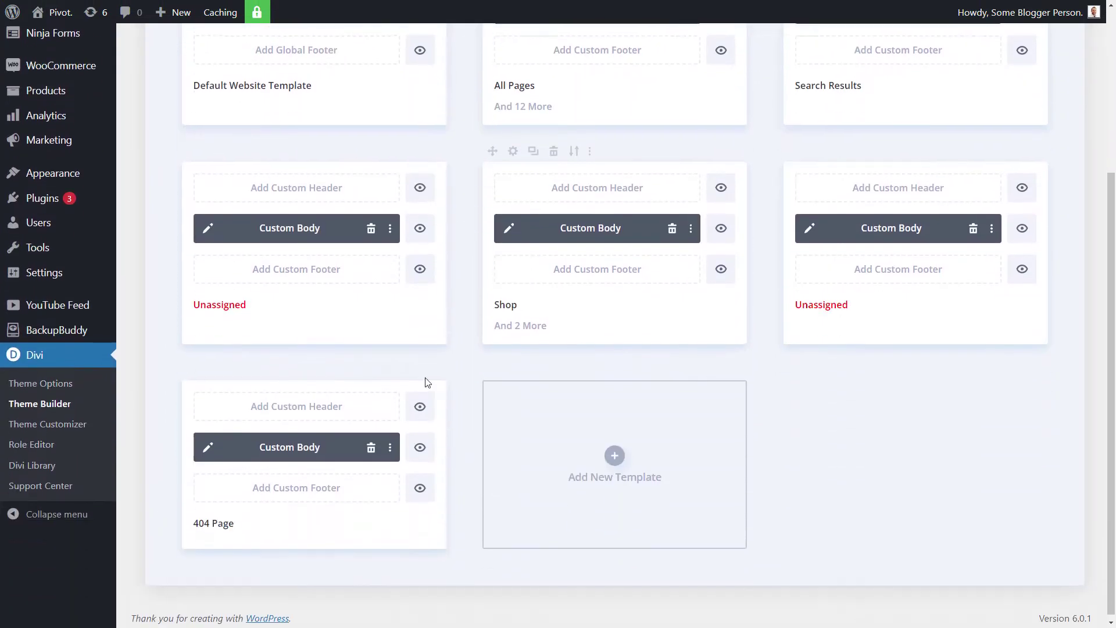
scroll(586, 228, "up", 4)
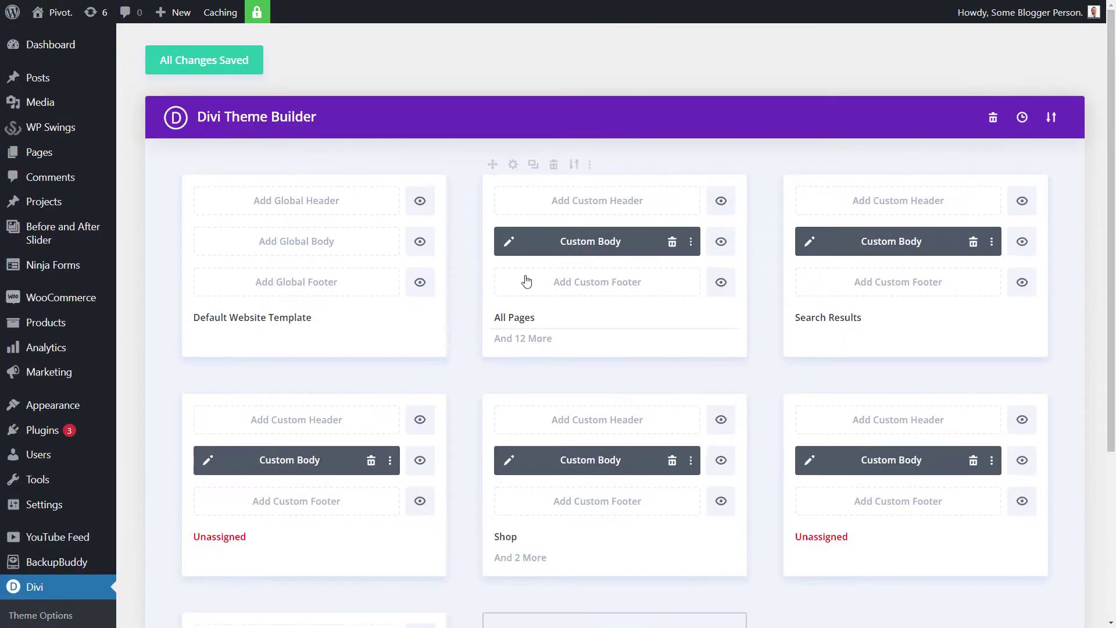
left_click(512, 165)
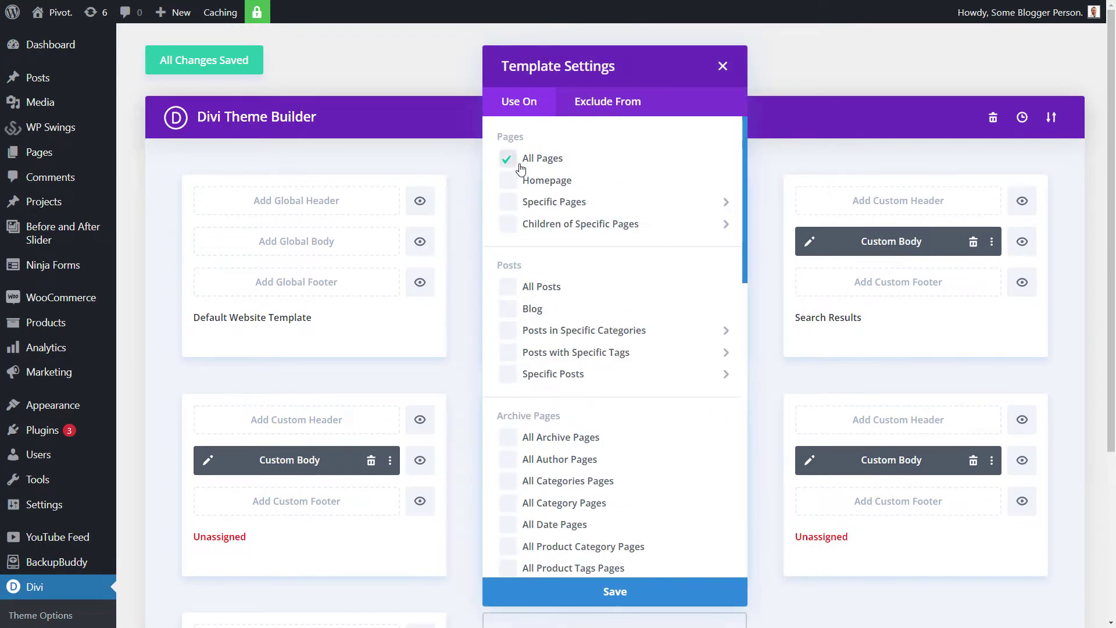
left_click(838, 52)
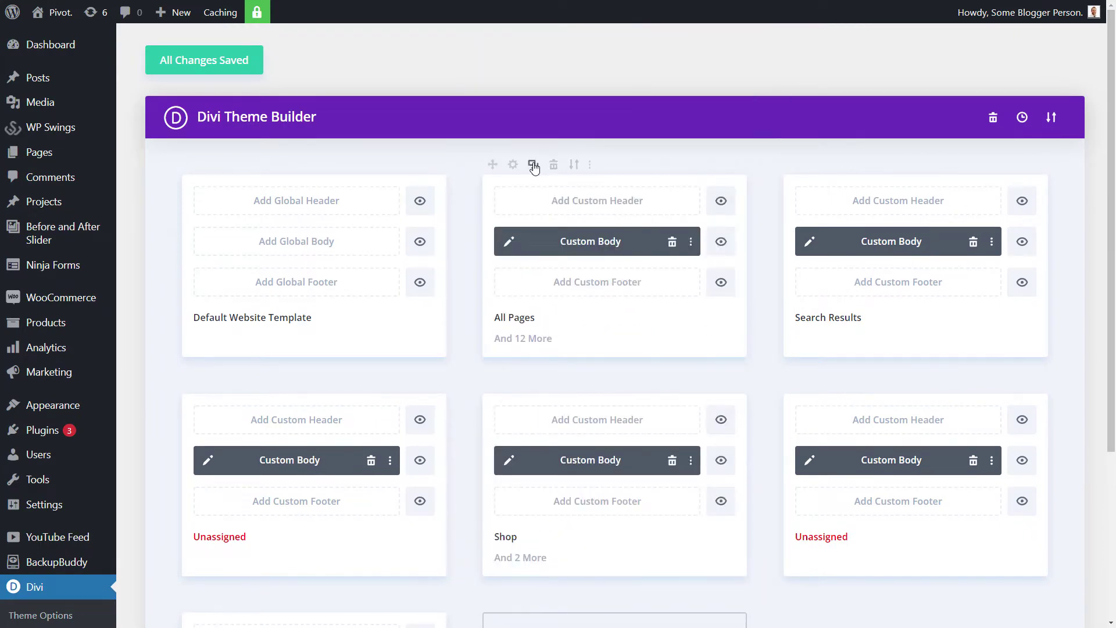
- Duplicate the All Pages template, assign the copy only to the About Us page, and save
scroll(534, 168, "down", 4)
left_click(531, 164)
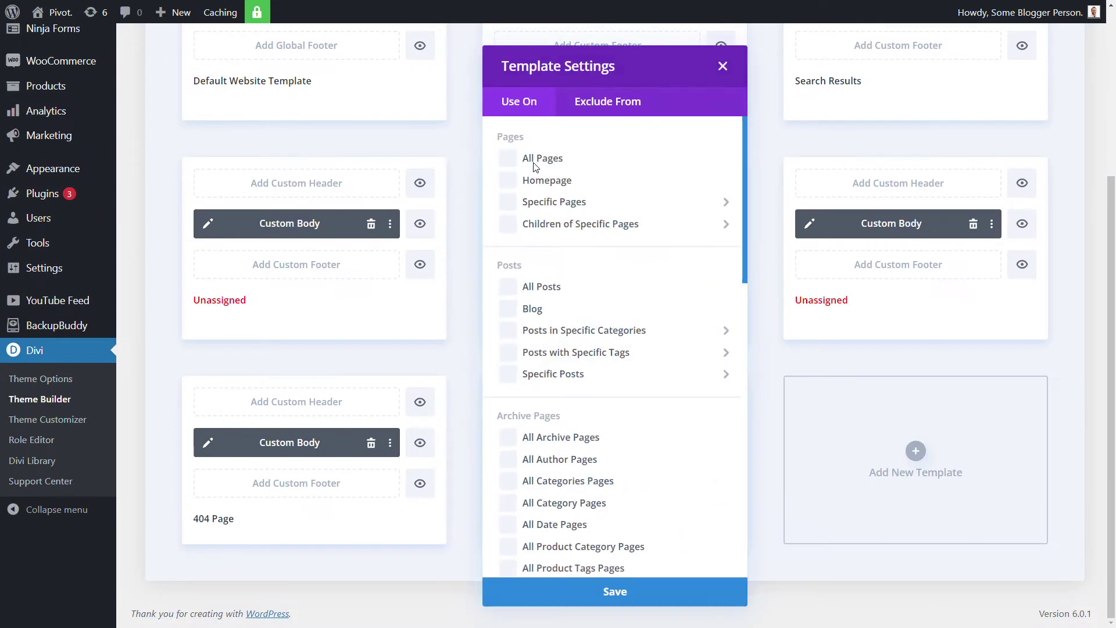
mouse_move(539, 208)
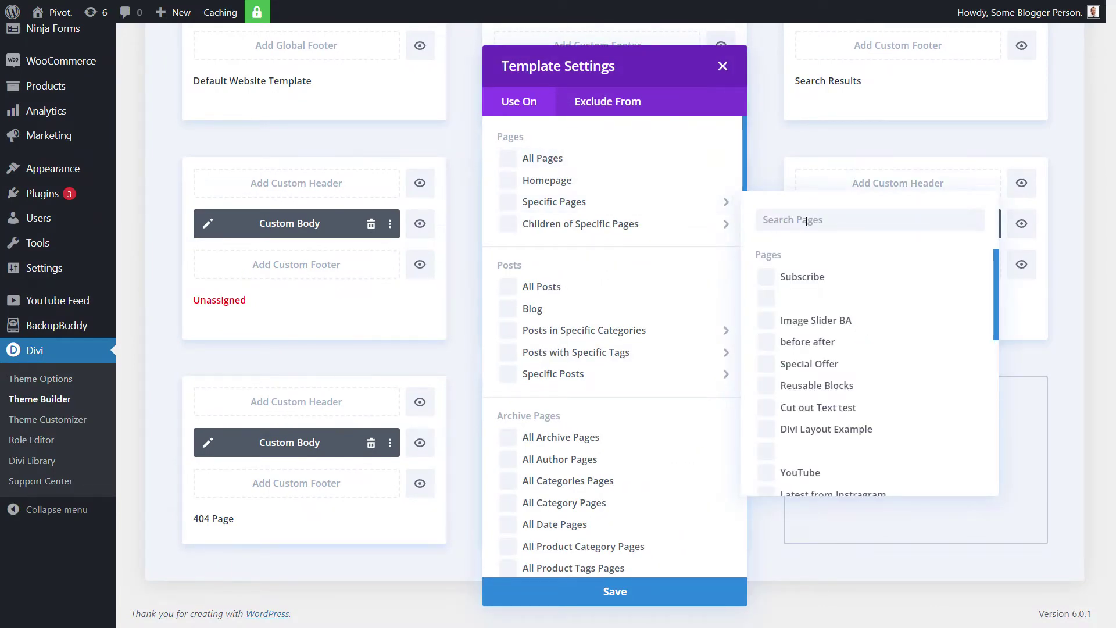
left_click(806, 221)
type("about")
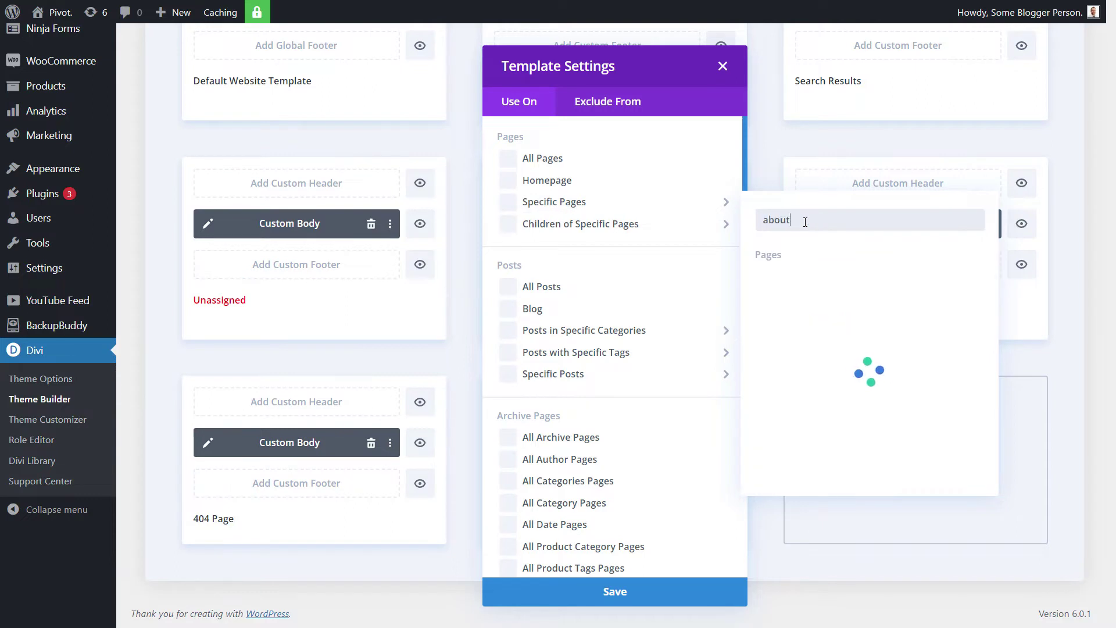
left_click(765, 301)
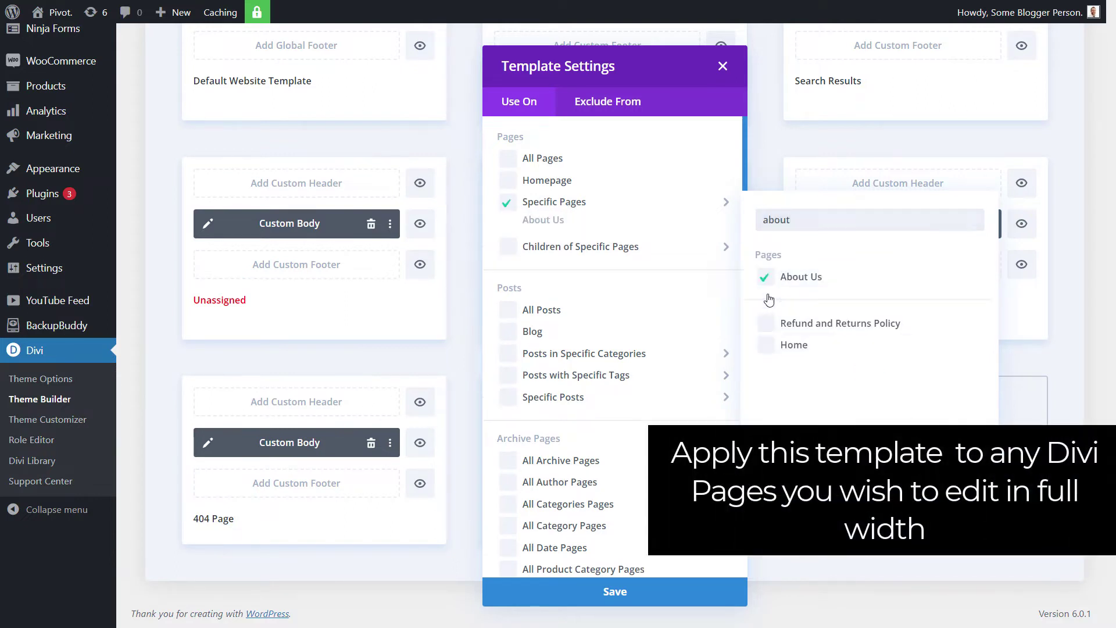
left_click(705, 591)
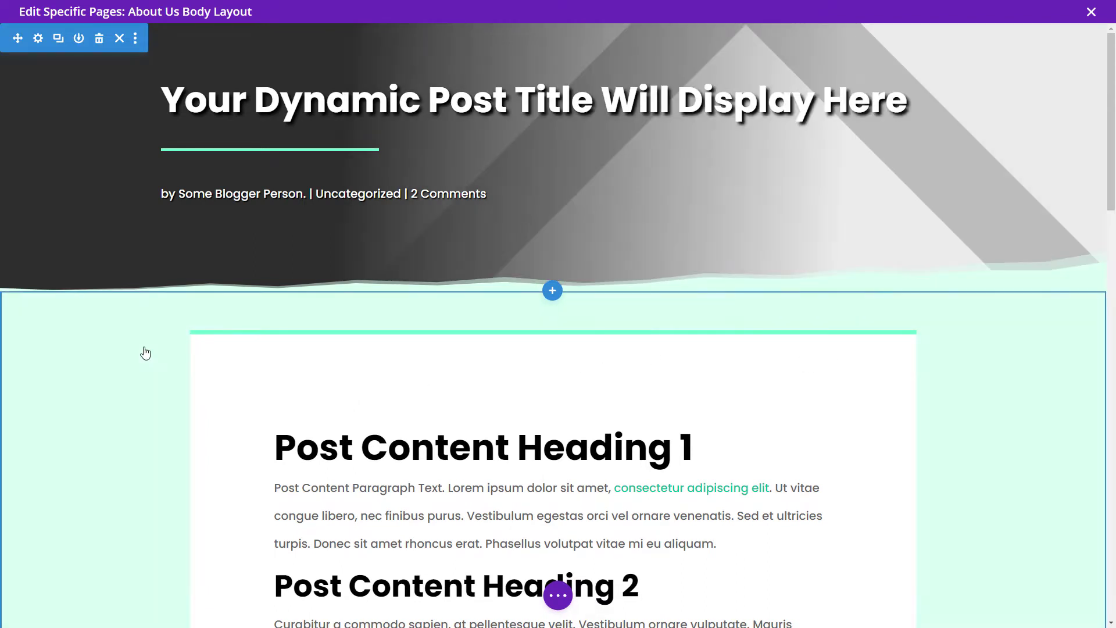
- Set the post content row's Max Width to 100% in its Sizing options
mouse_move(245, 364)
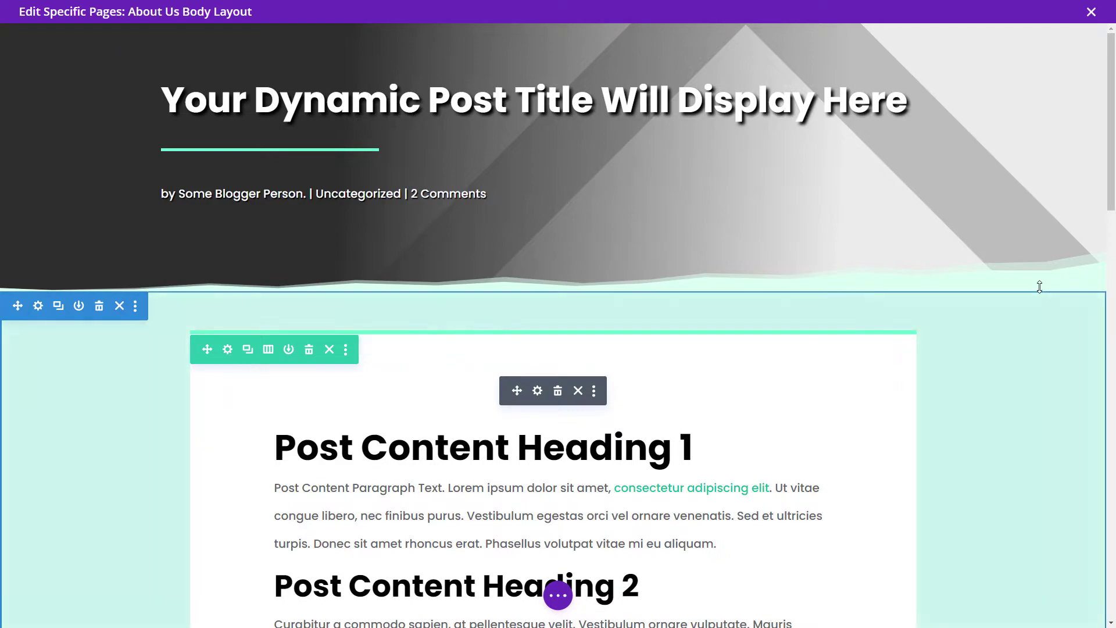
left_click_drag(1099, 235, 1005, 231)
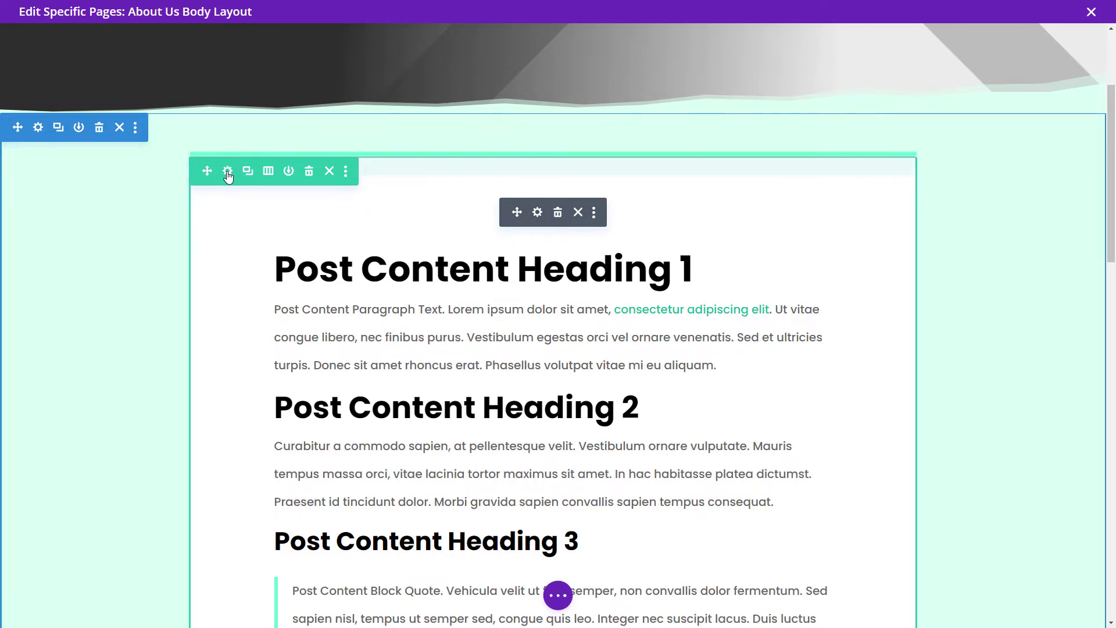
left_click(228, 172)
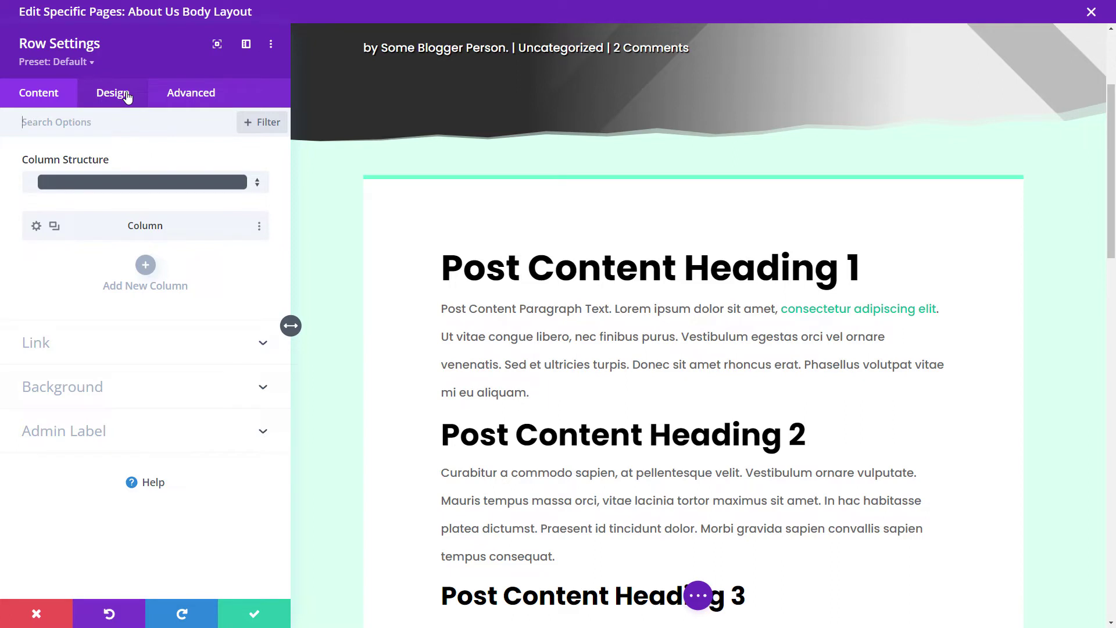
left_click(127, 96)
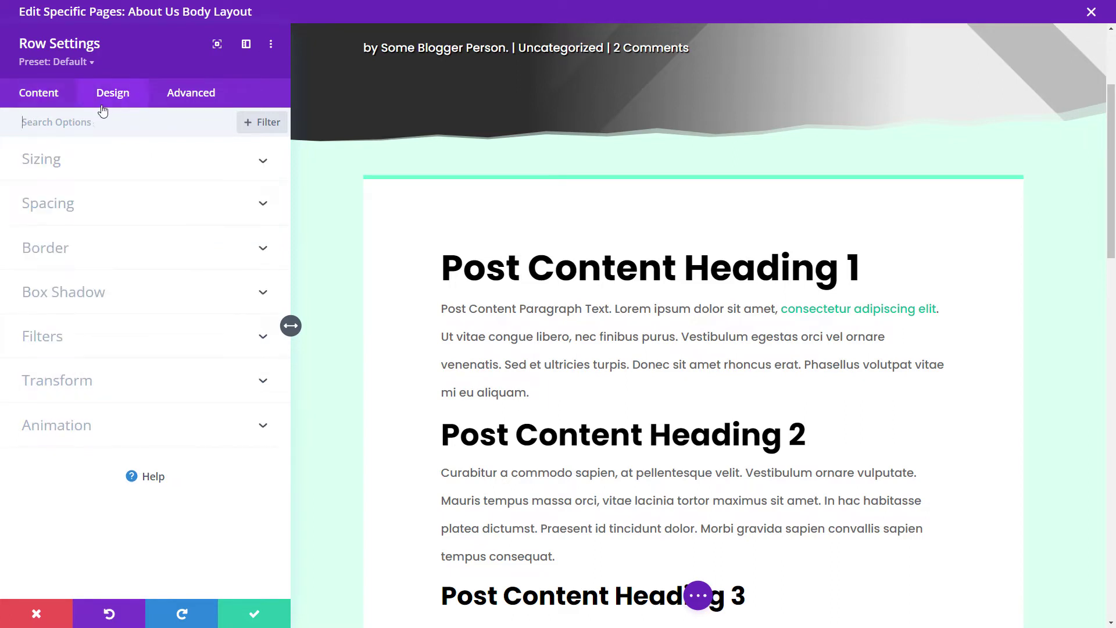
left_click(69, 162)
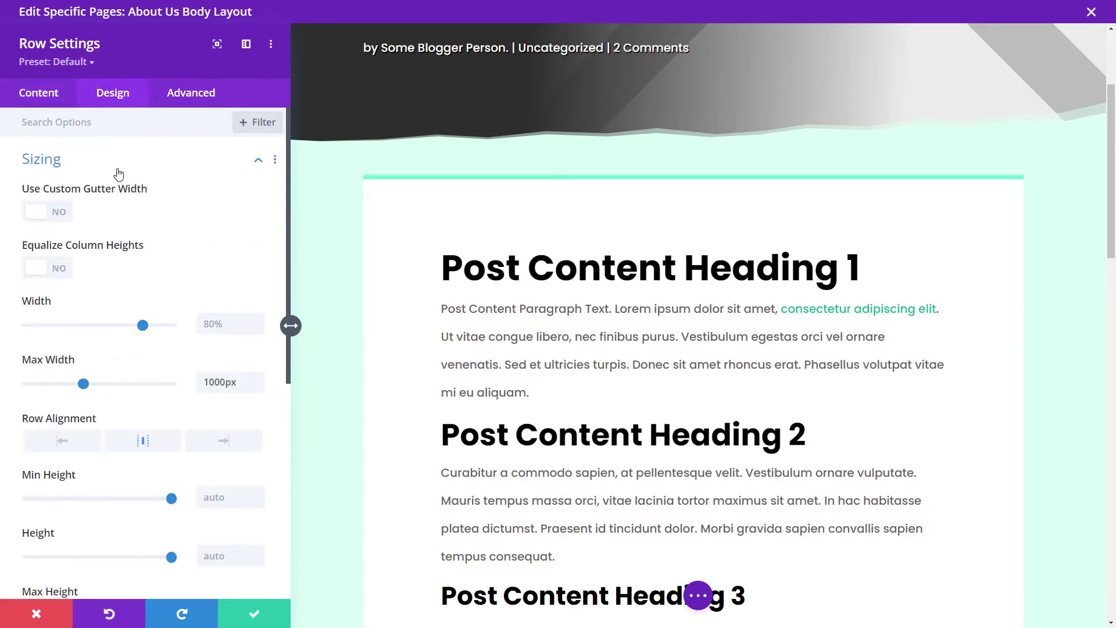
left_click_drag(145, 326, 220, 325)
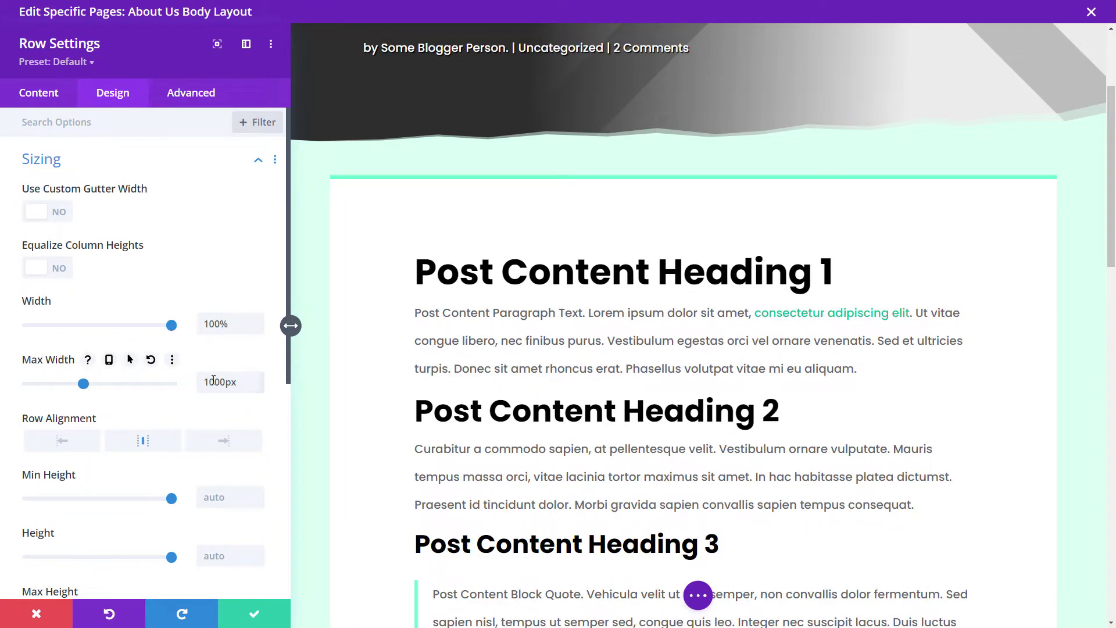
left_click(102, 381)
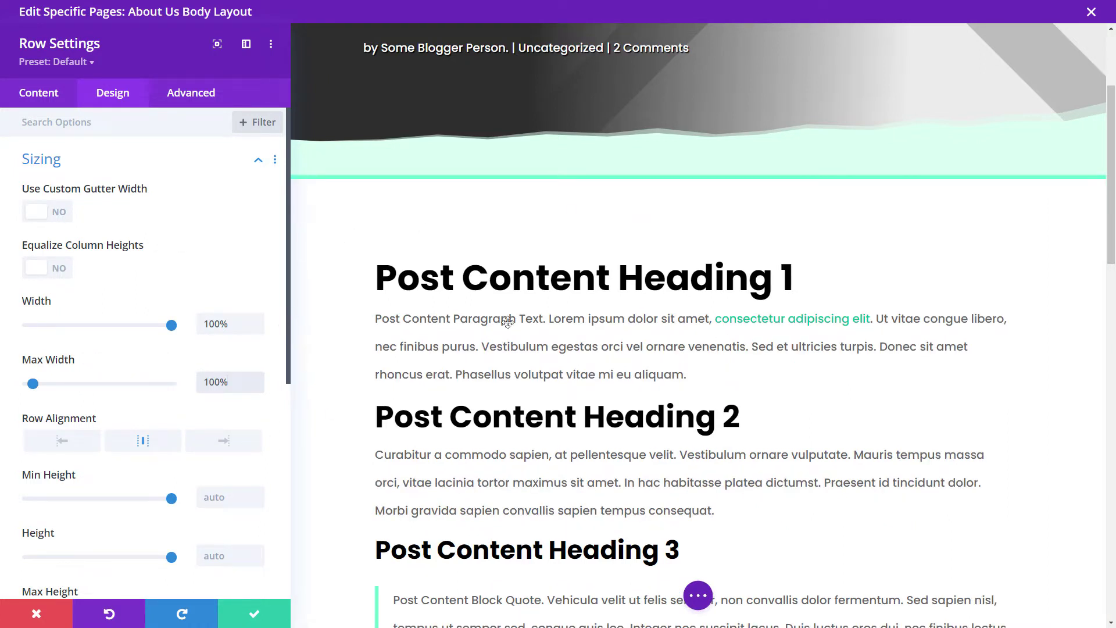
- Set the row's Top Border Width to 0px to remove the mint line
scroll(289, 323, "down", 3)
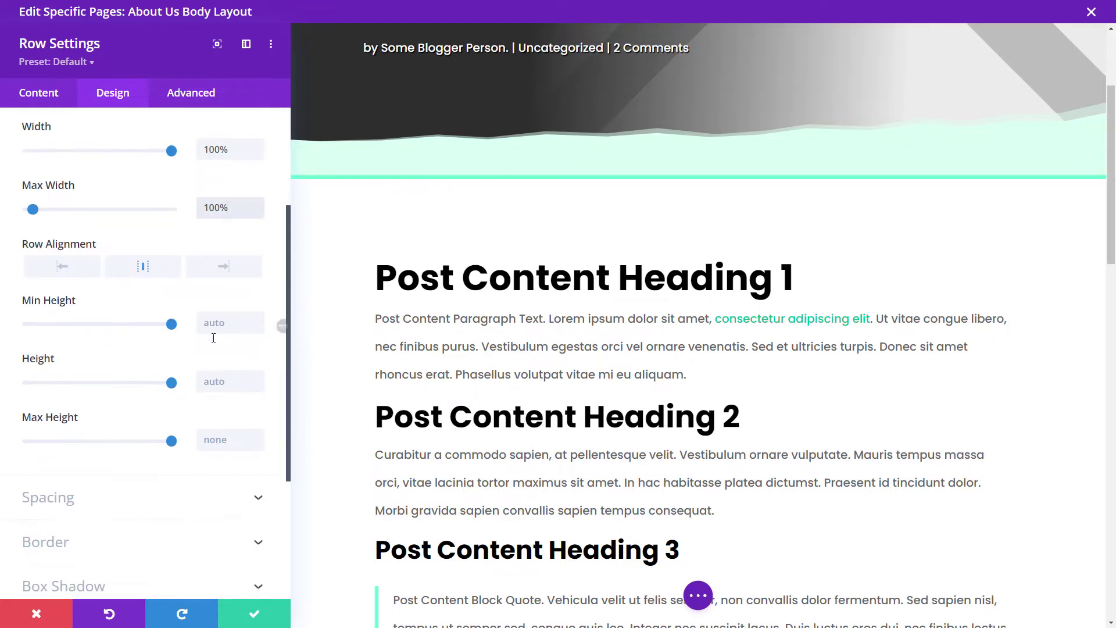
scroll(213, 338, "down", 3)
left_click(56, 373)
left_click(93, 342)
scroll(93, 341, "down", 3)
left_click(164, 338)
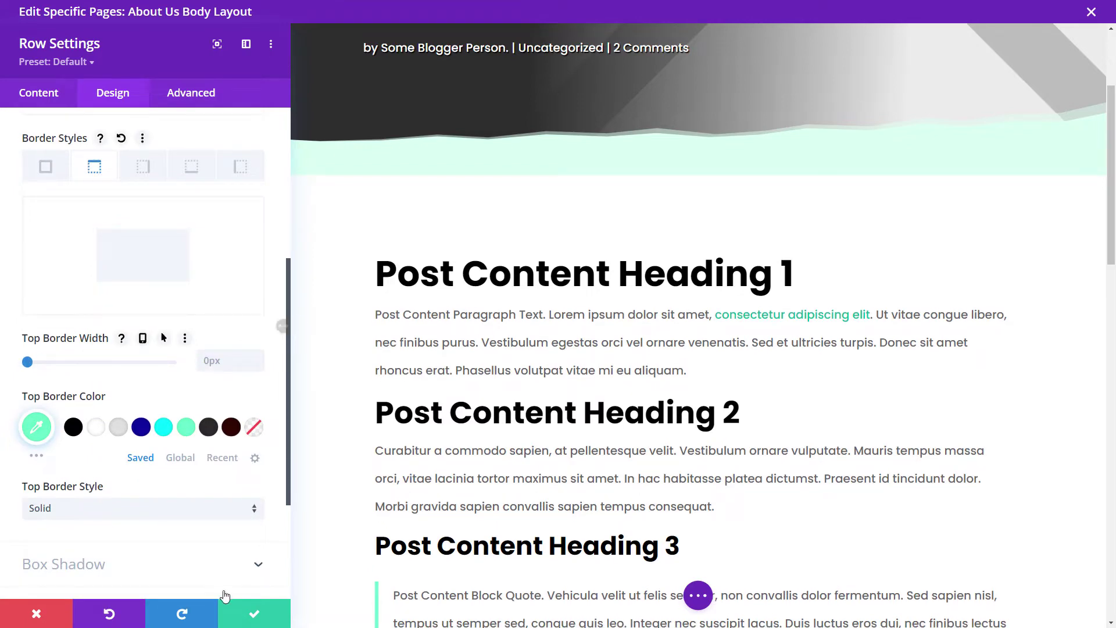
- Save the row, then set the post content section's padding fields to 0px
left_click(256, 618)
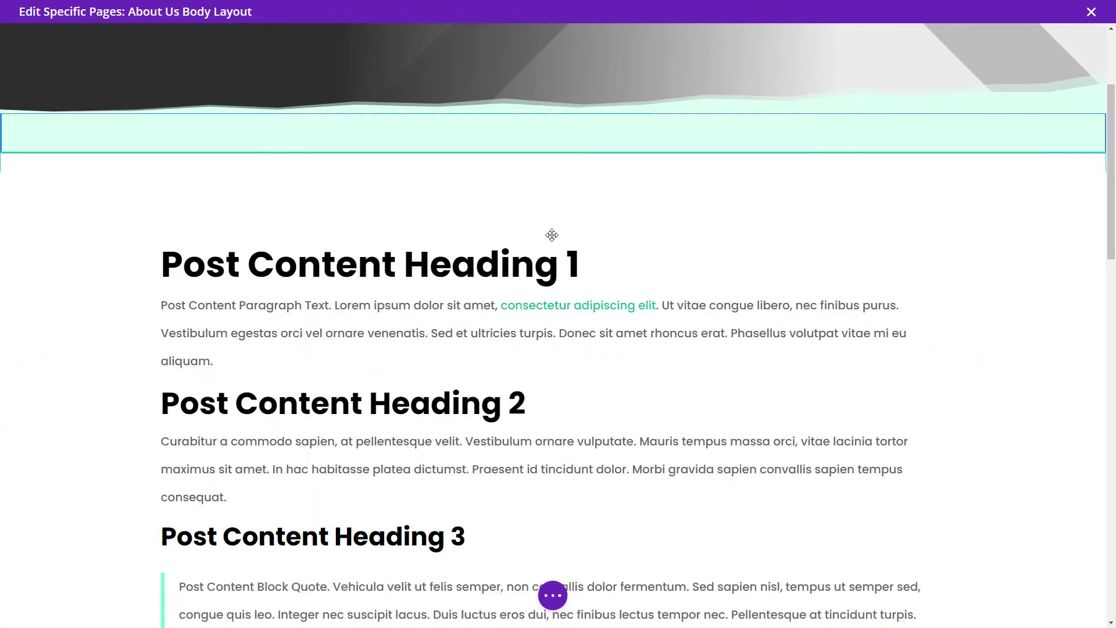
left_click_drag(1111, 209, 1060, 192)
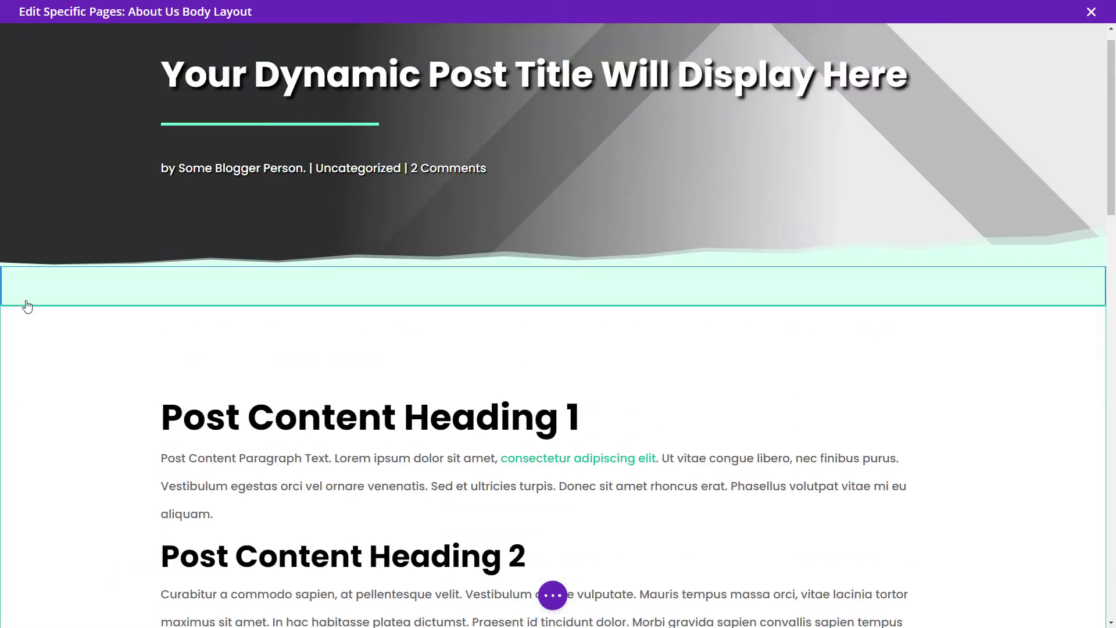
mouse_move(29, 285)
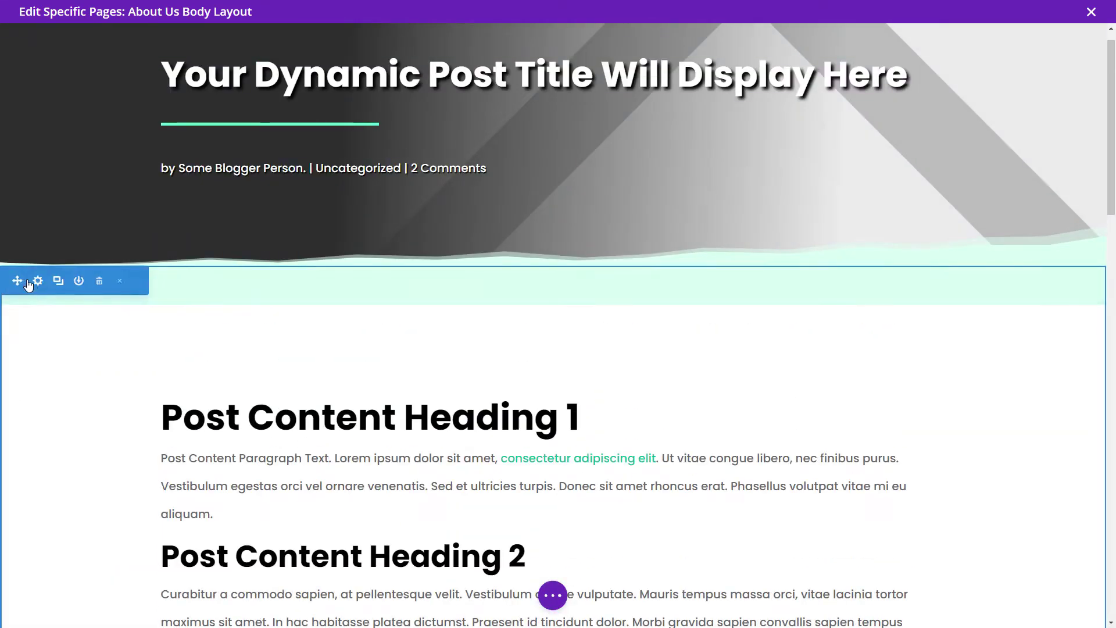
left_click(39, 282)
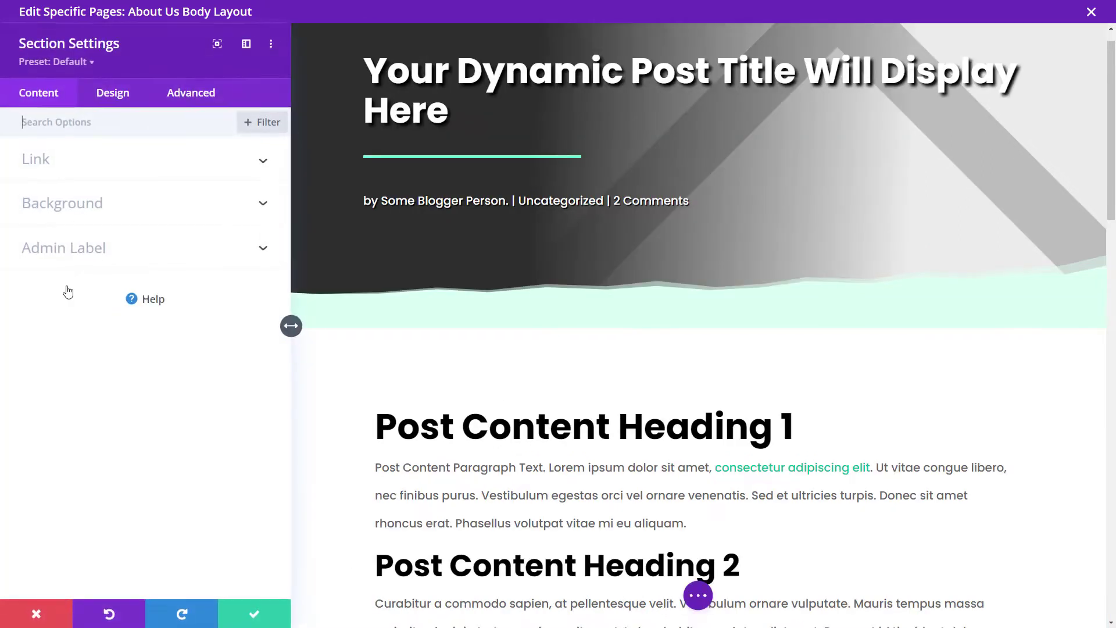
left_click(113, 93)
left_click(49, 291)
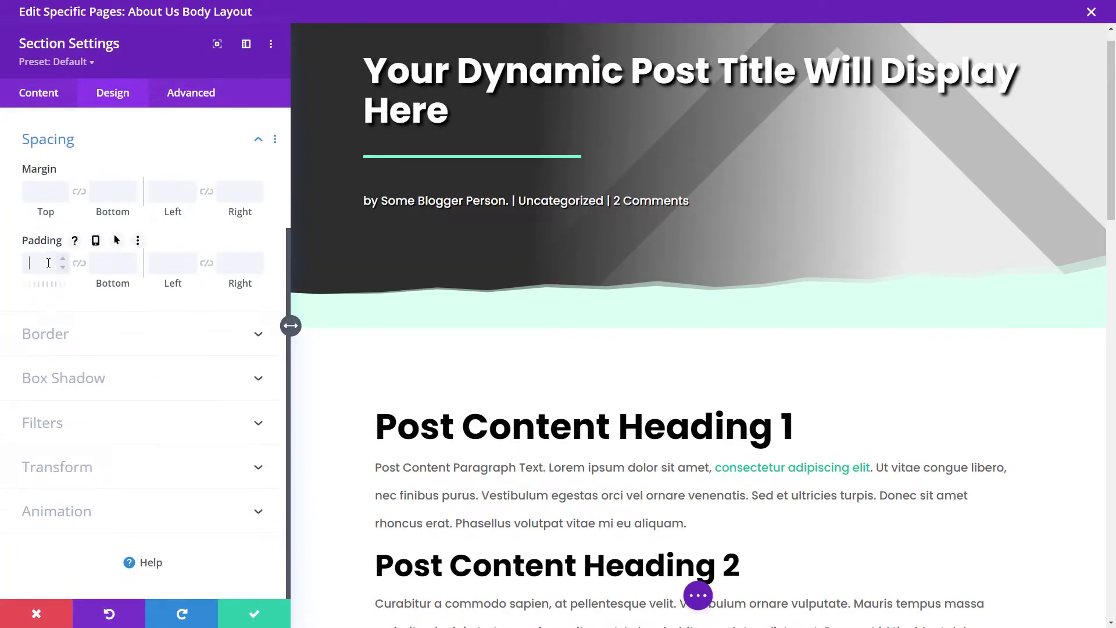
type("0px")
key("Tab")
type("0px")
key("Tab")
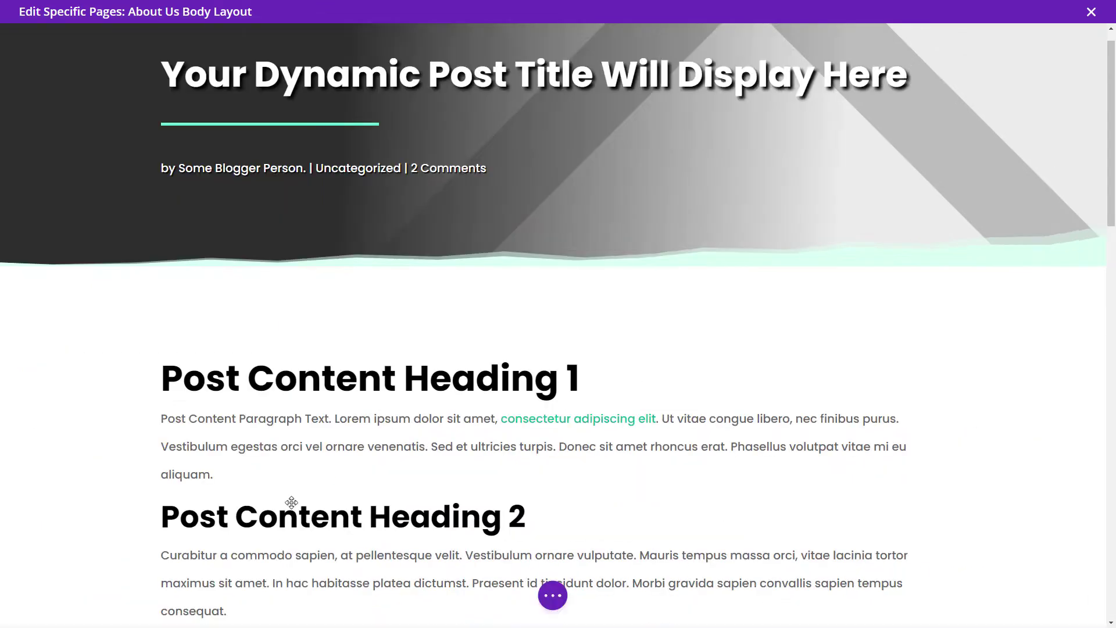
key("Escape")
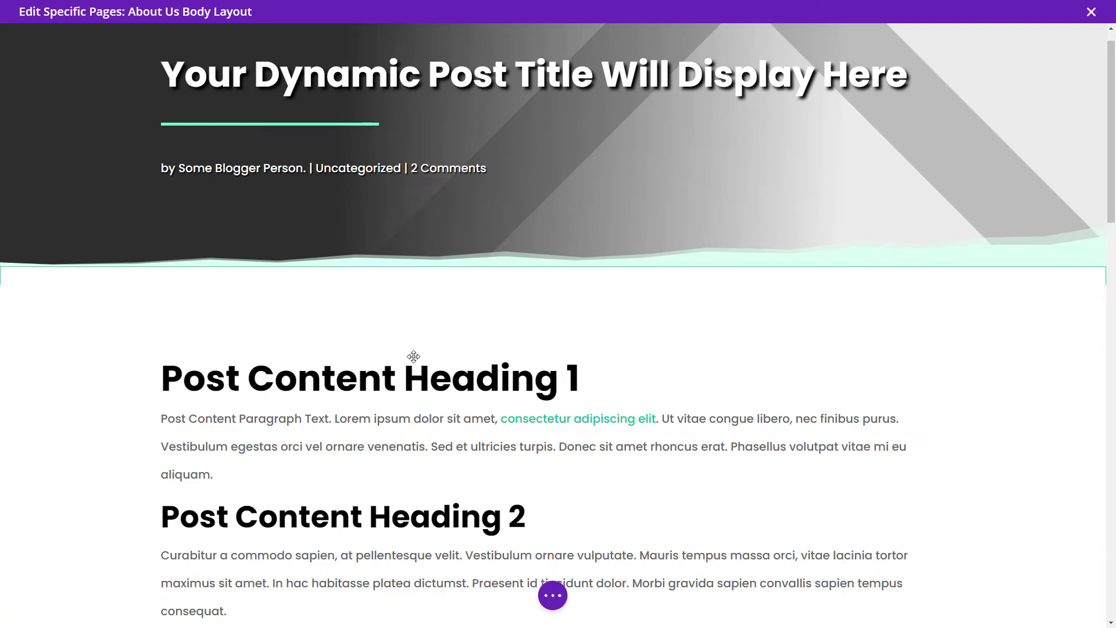
- Open the header section's design settings, then close them without changes
scroll(413, 356, "up", 1)
scroll(309, 465, "down", 10)
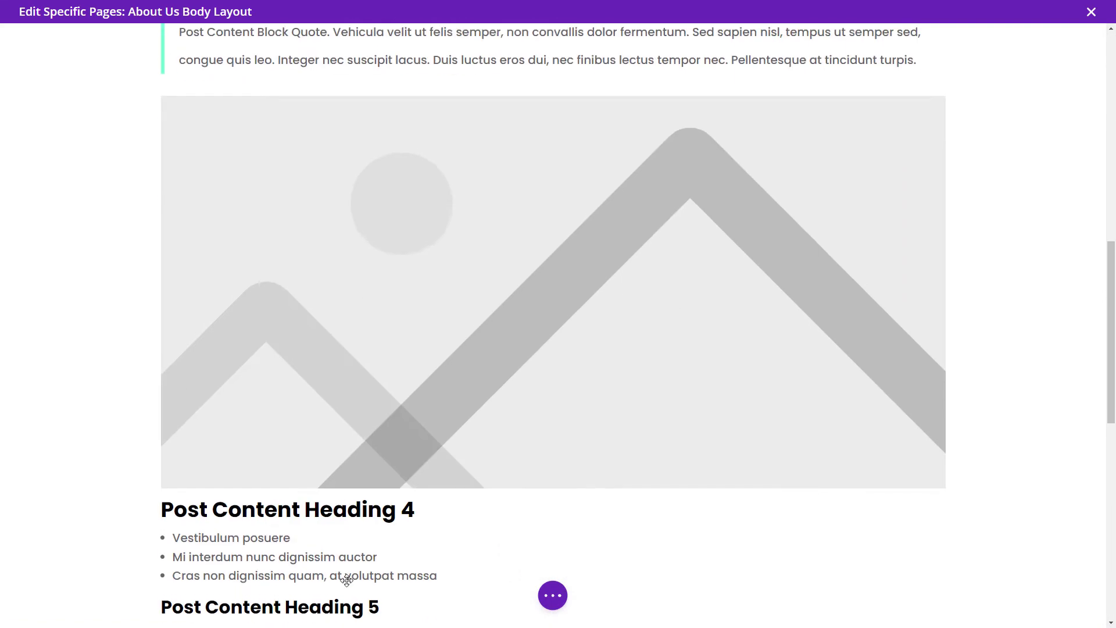
scroll(372, 511, "up", 10)
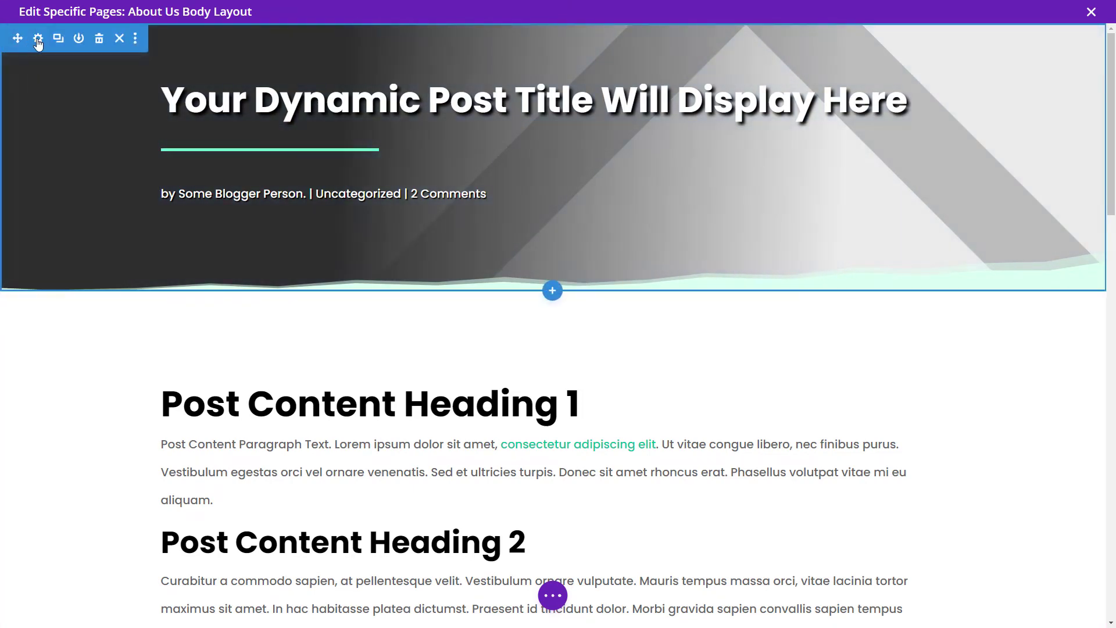
left_click(38, 39)
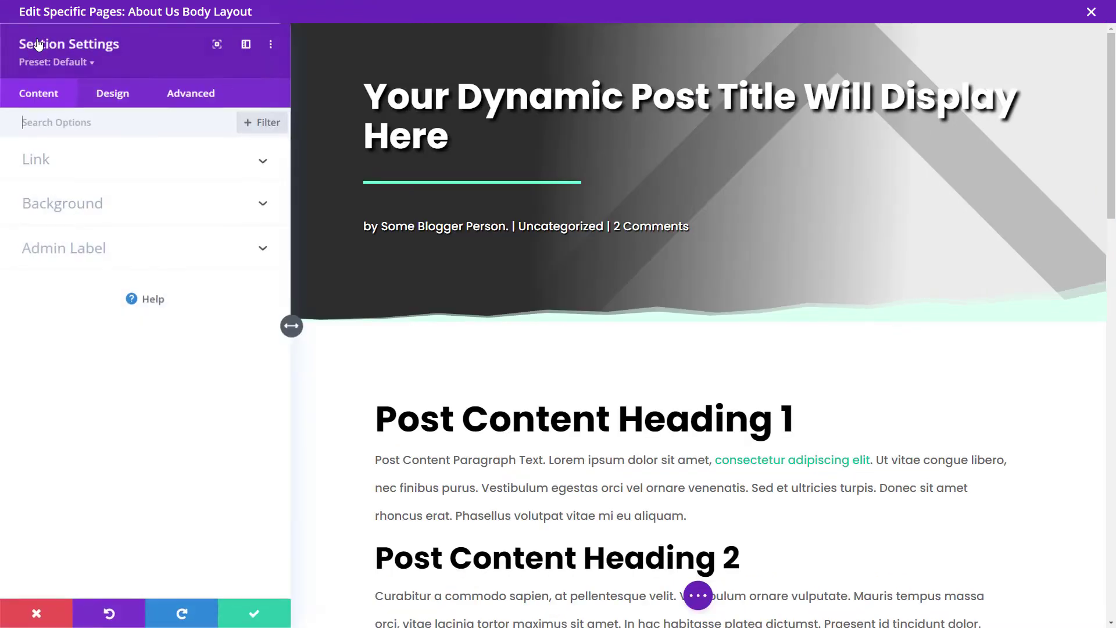
left_click(126, 100)
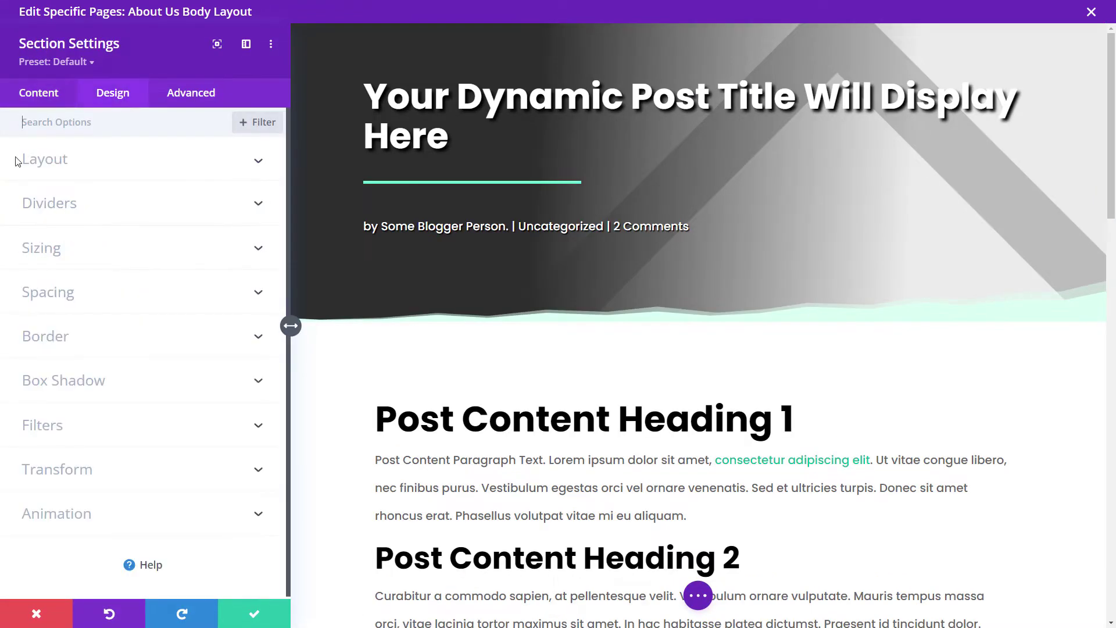
left_click(37, 612)
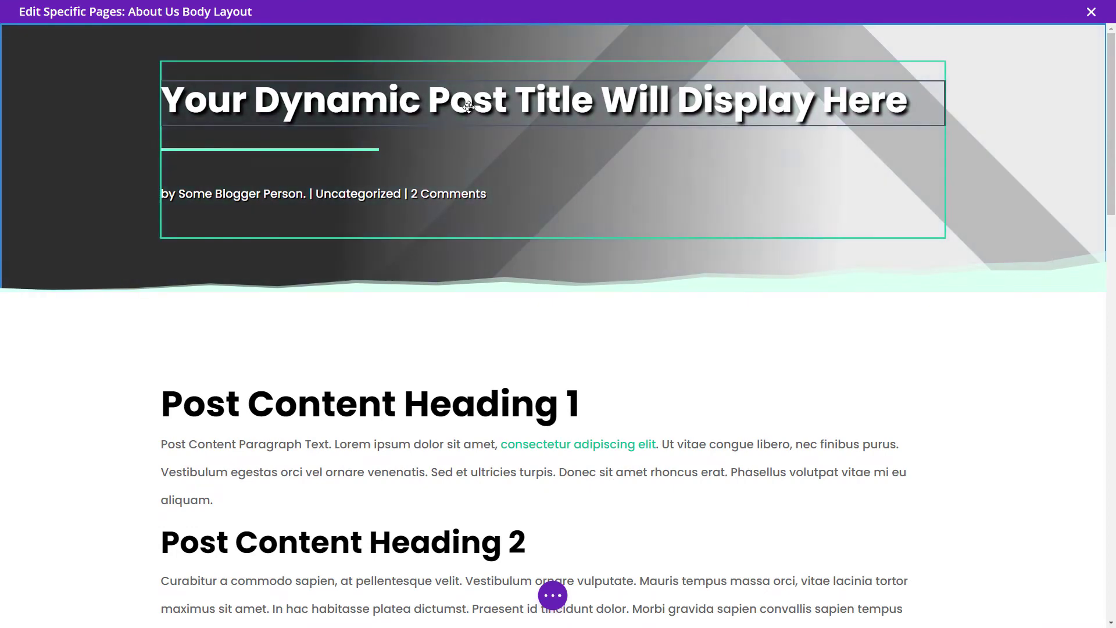
- Set the header section's bottom divider colour to white (#ffffff) and save
mouse_move(20, 87)
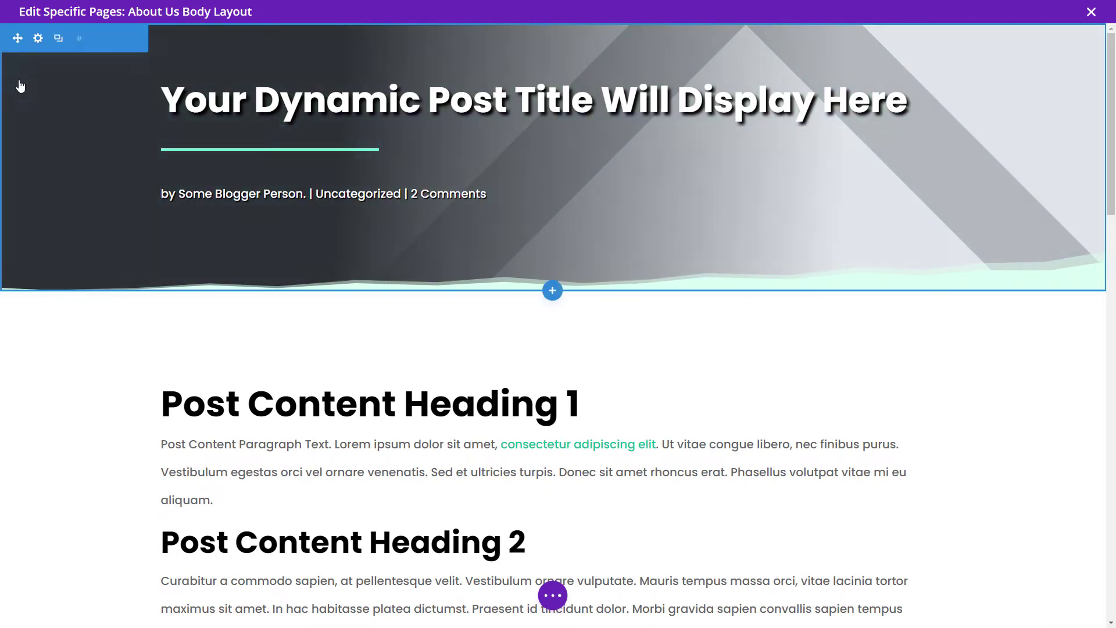
left_click(38, 40)
left_click(116, 95)
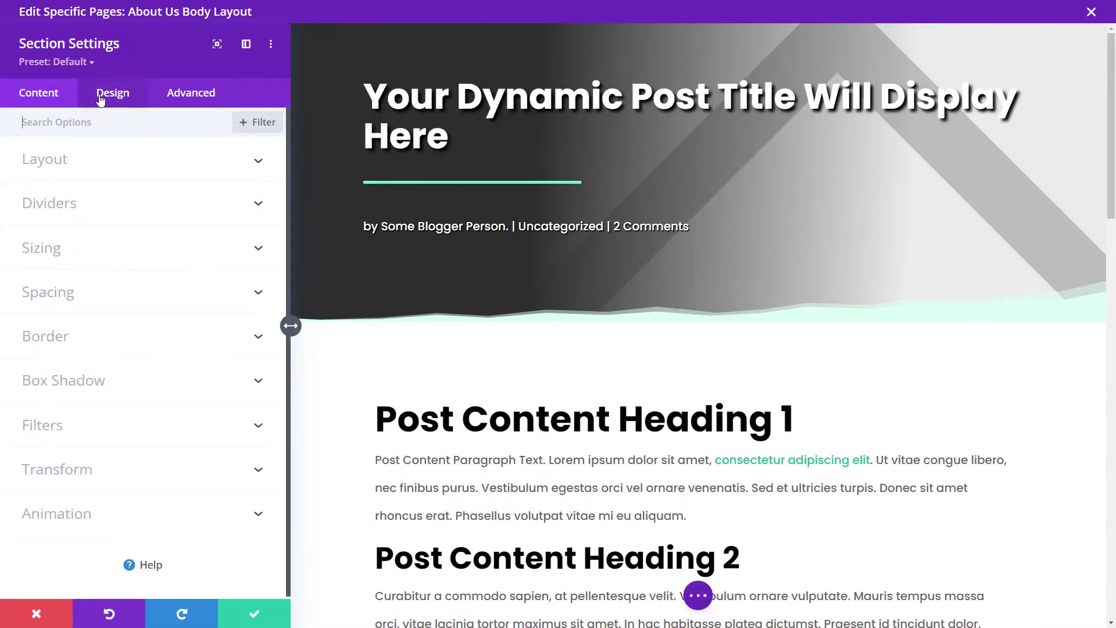
left_click(64, 202)
left_click(189, 190)
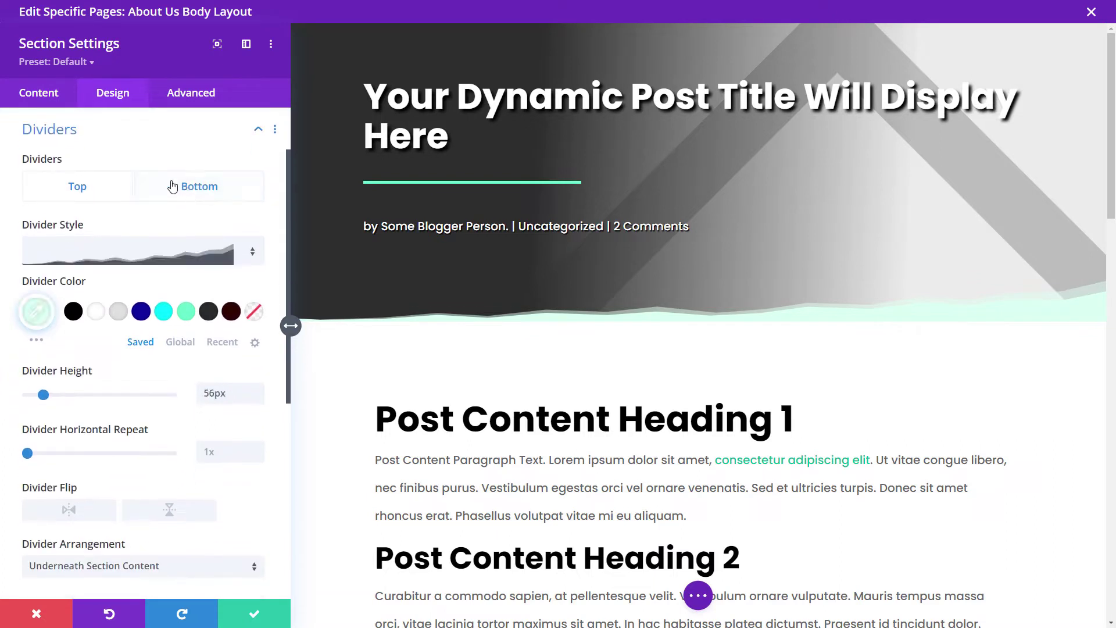
left_click(95, 311)
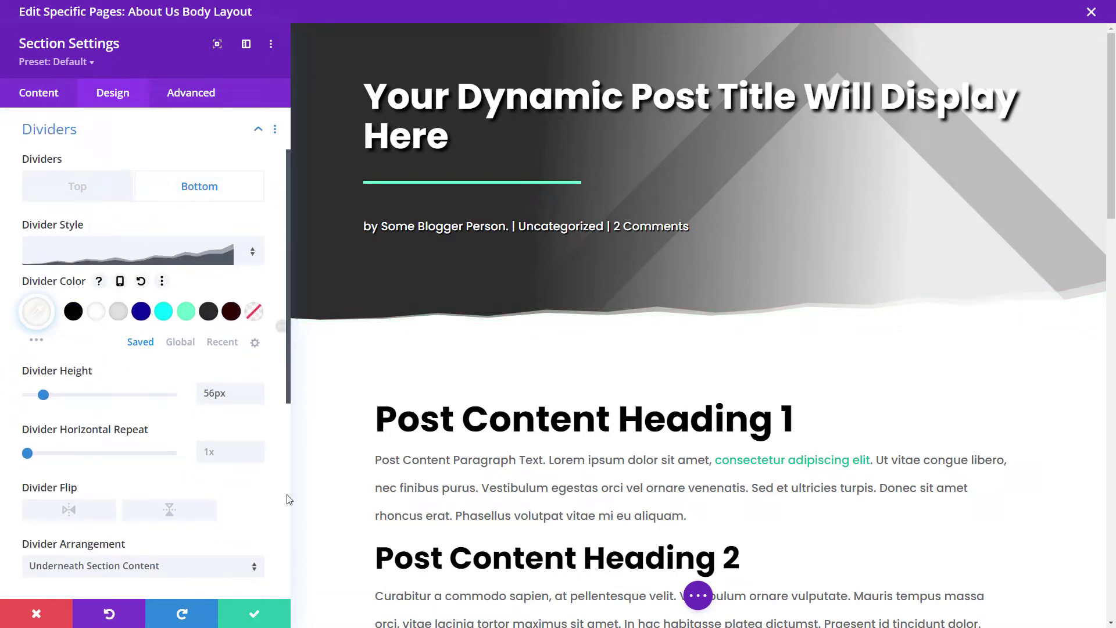
left_click(268, 617)
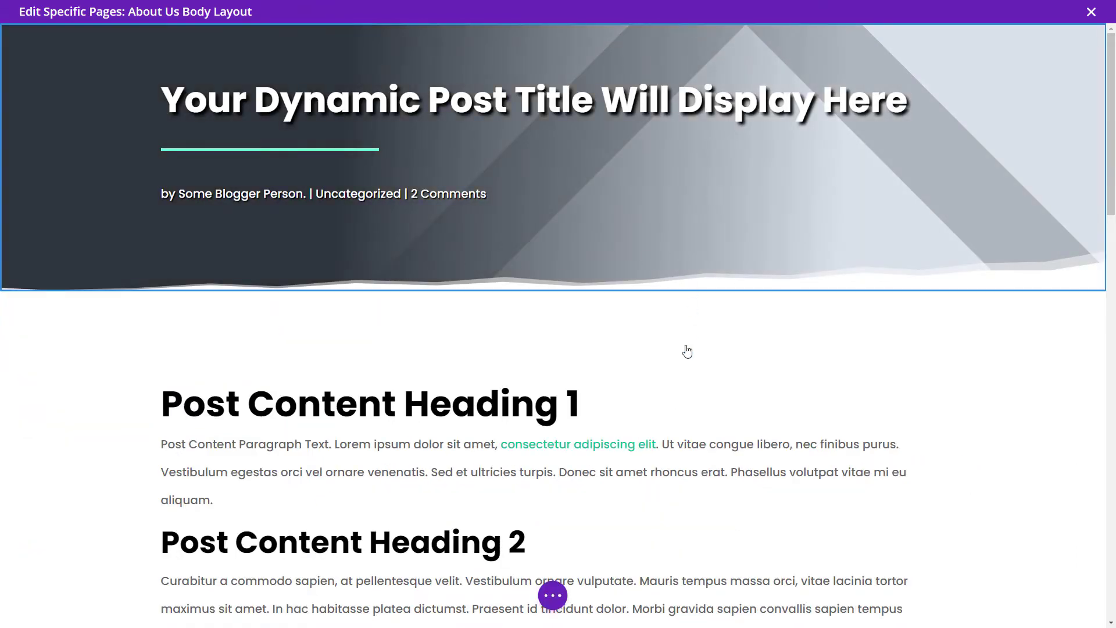
- Enter 0 in the row's Margin Top, tab through Bottom, Left and Right, and save the row
scroll(683, 347, "down", 10)
scroll(683, 349, "down", 10)
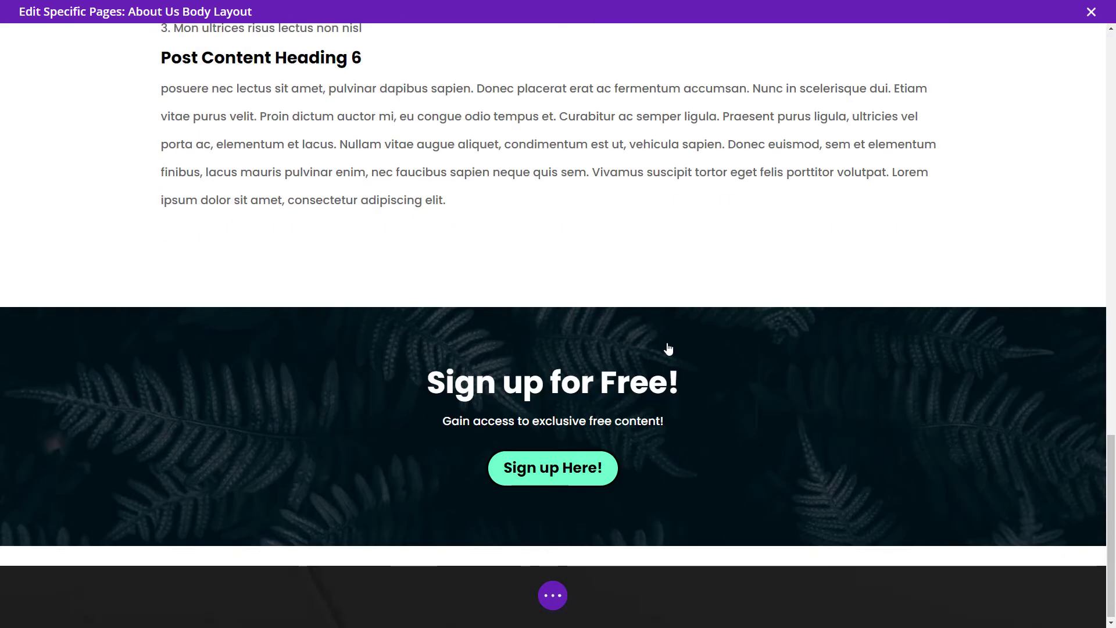
scroll(448, 373, "up", 10)
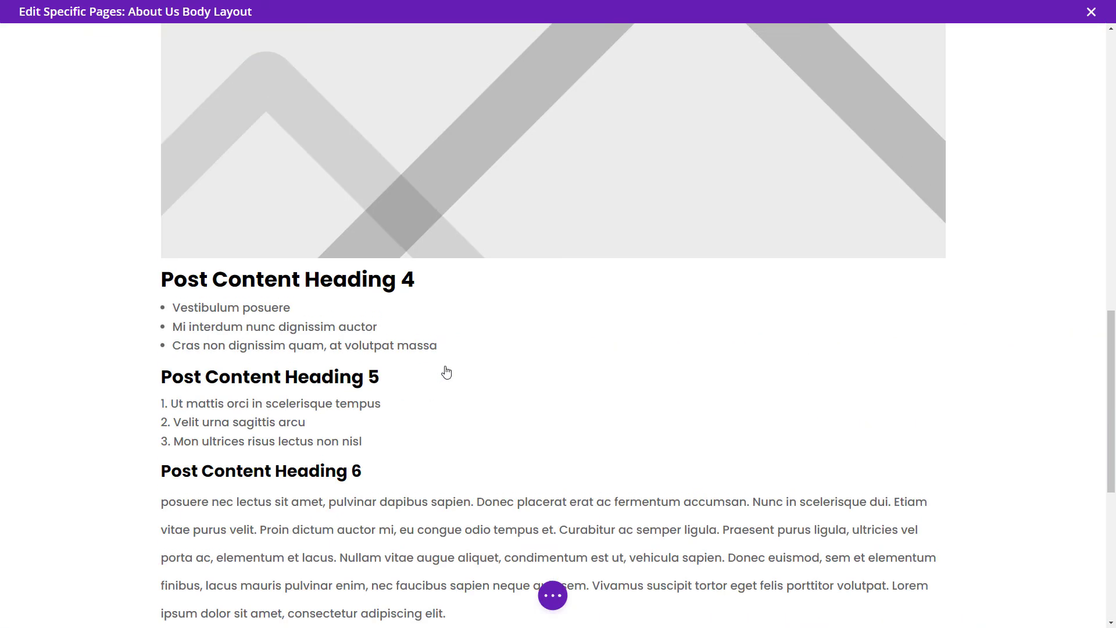
scroll(455, 215, "up", 5)
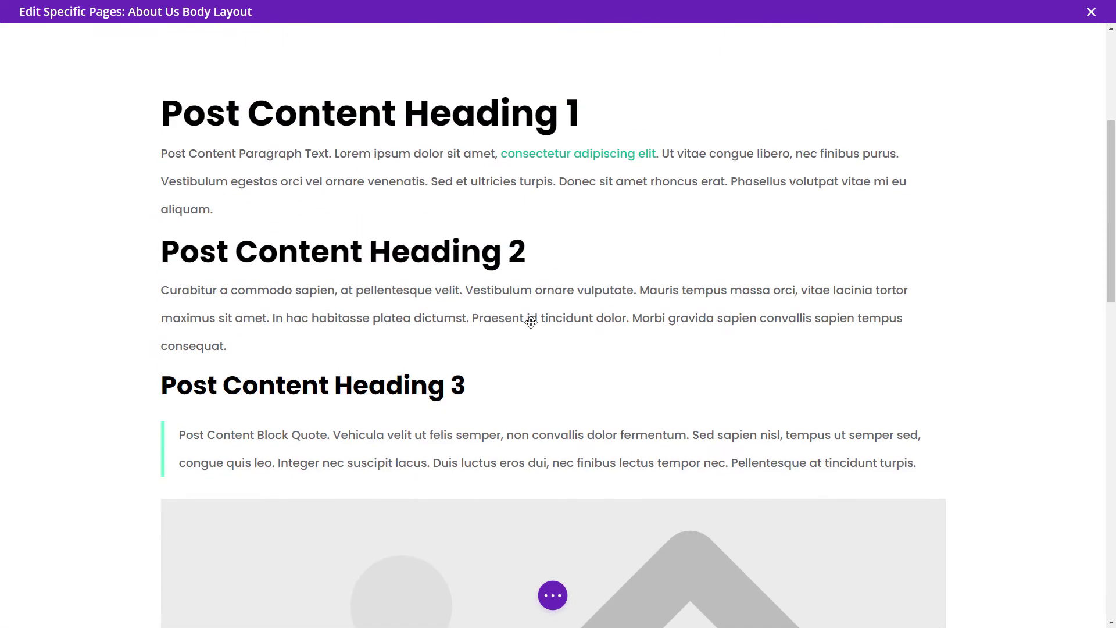
scroll(530, 321, "up", 2)
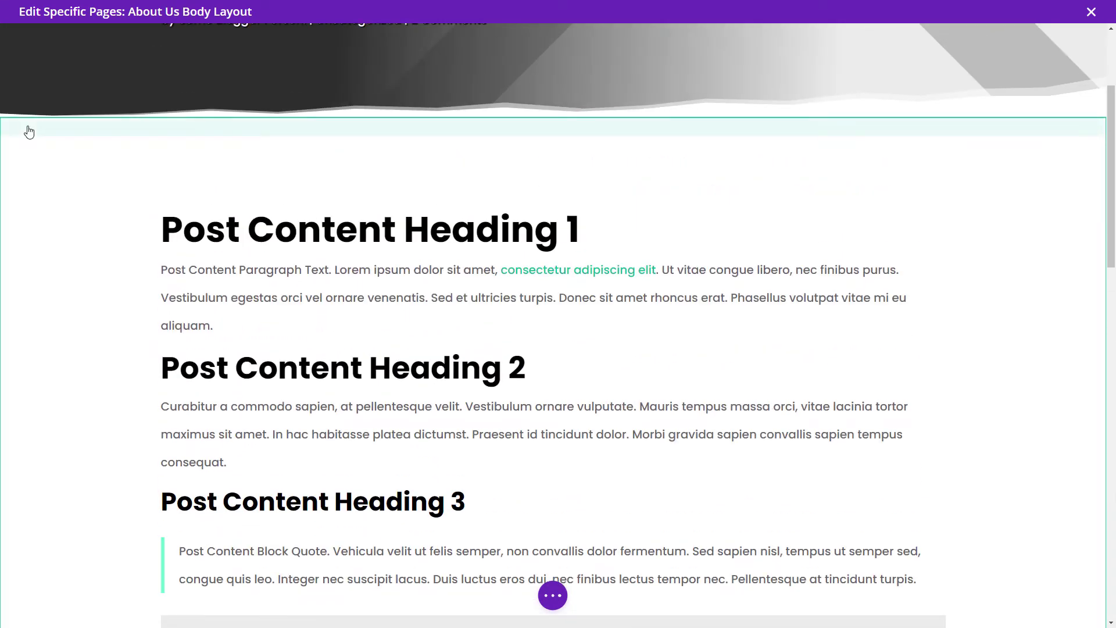
scroll(226, 132, "up", 1)
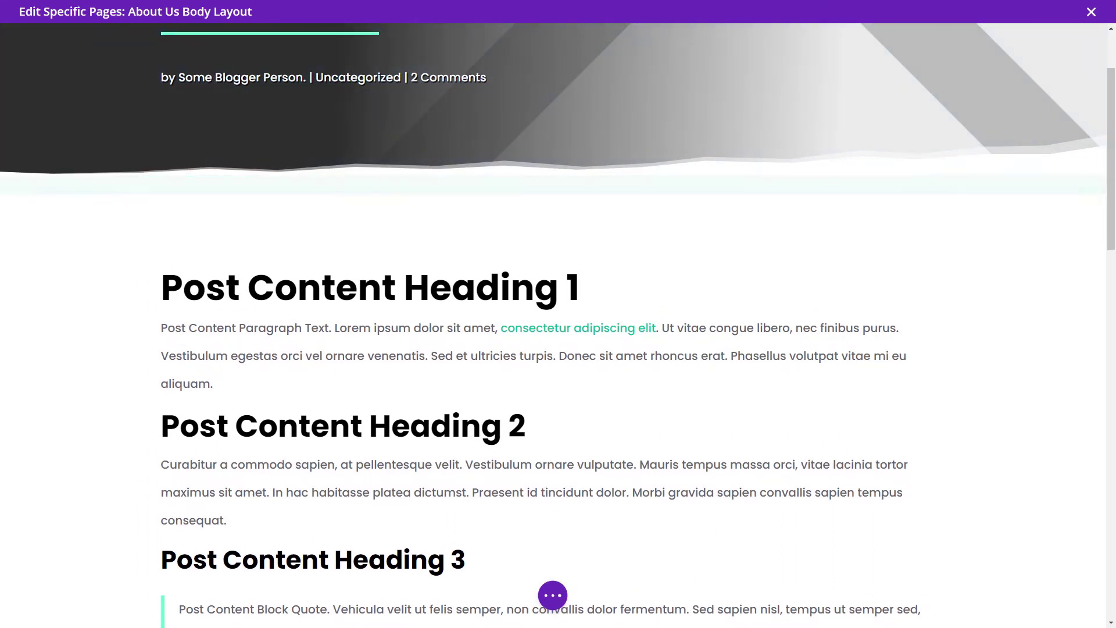
mouse_move(27, 229)
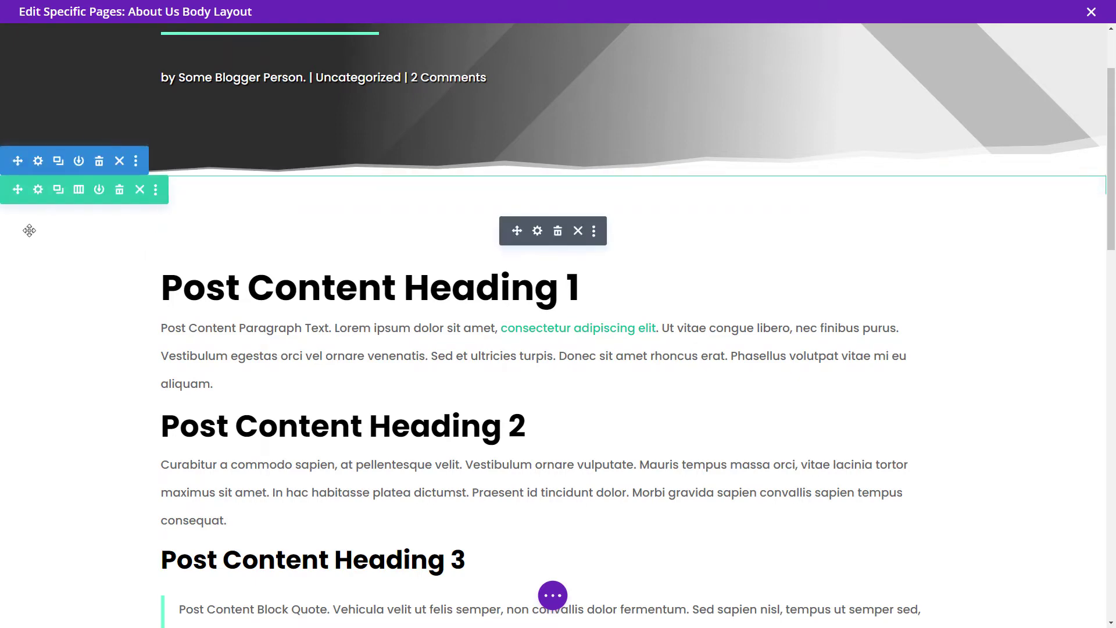
left_click(37, 190)
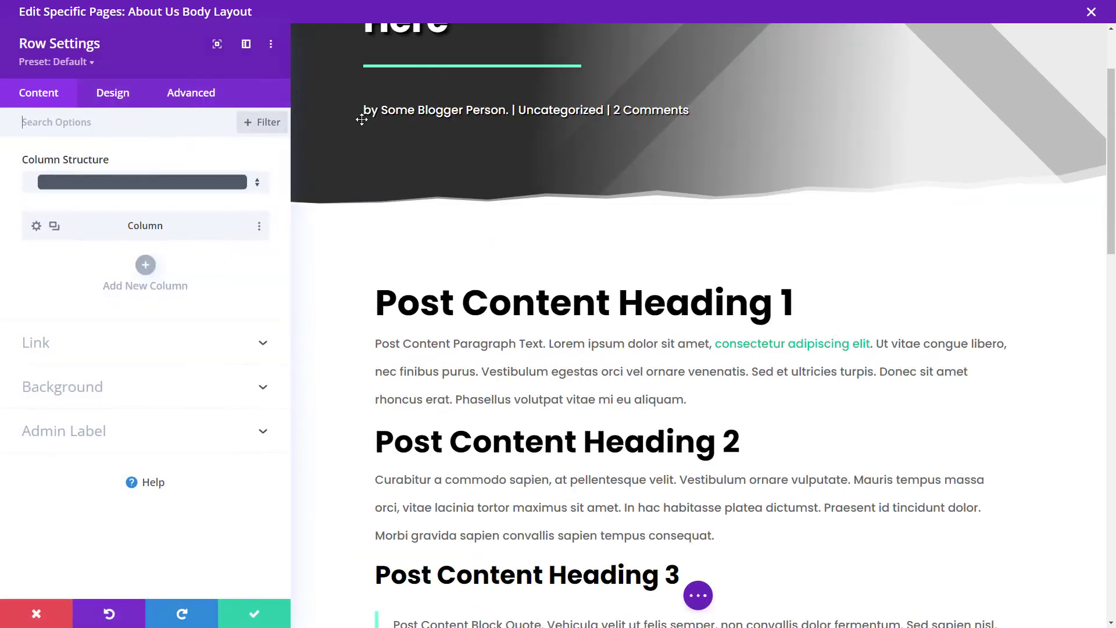
left_click(126, 96)
left_click(63, 218)
scroll(64, 219, "down", 1)
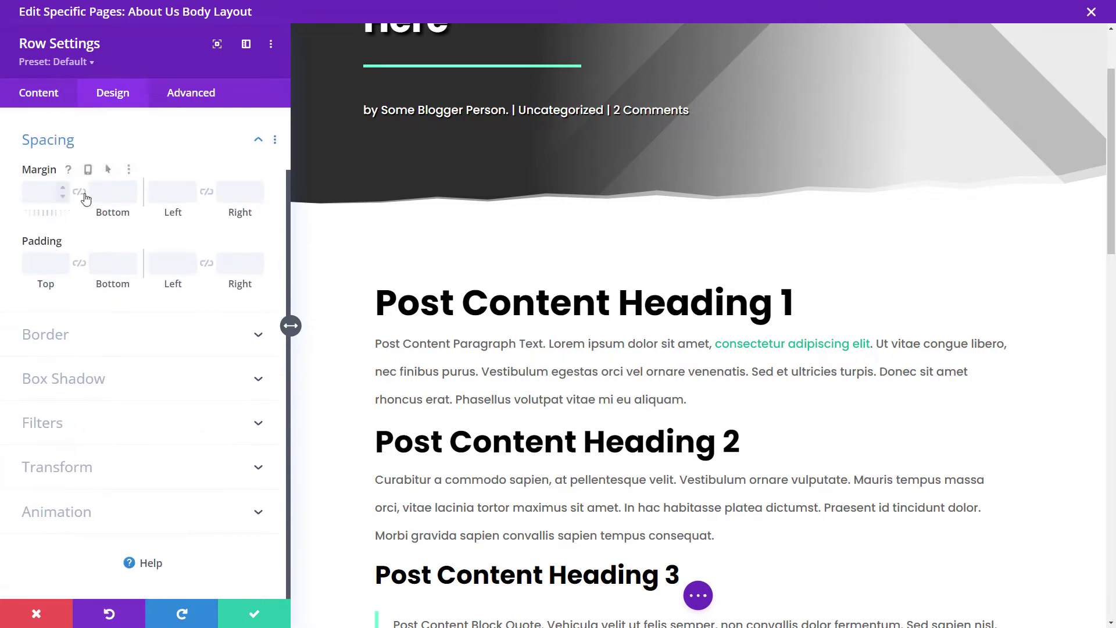
type("0")
key("Tab")
key("Tab")
key("Tab")
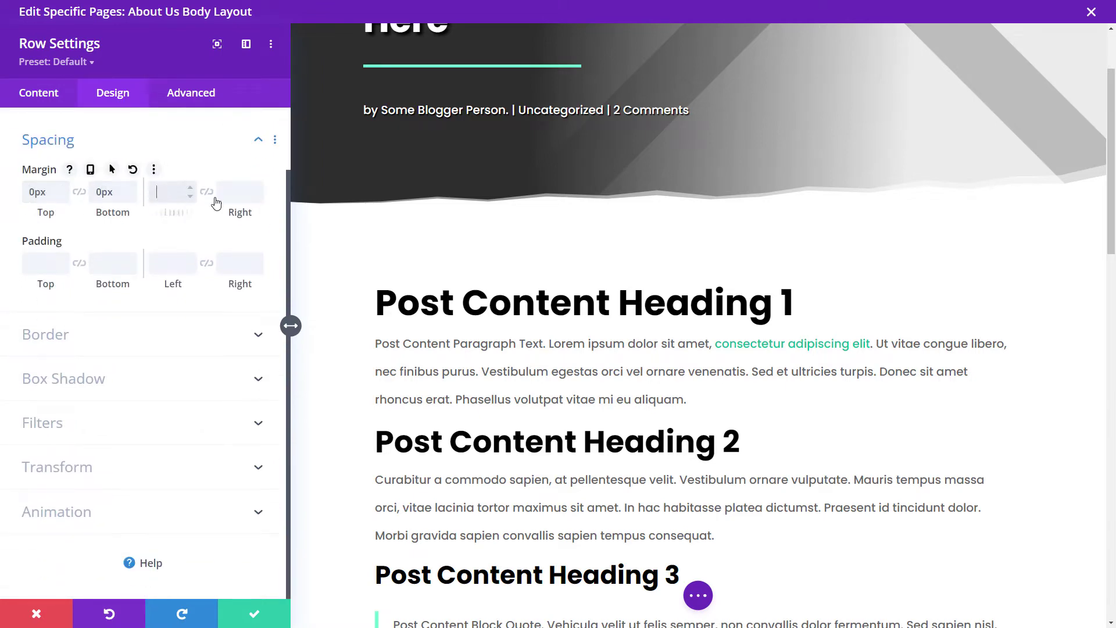
left_click(257, 614)
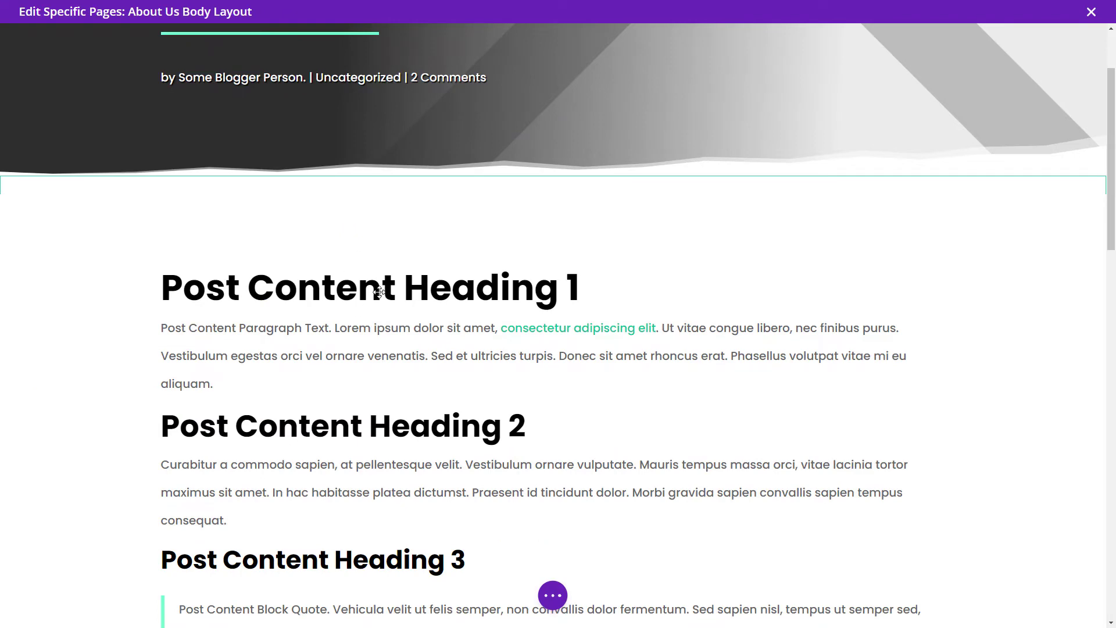
- Set the Post Content module's Width and Max Width to 100% and save it
left_click(537, 231)
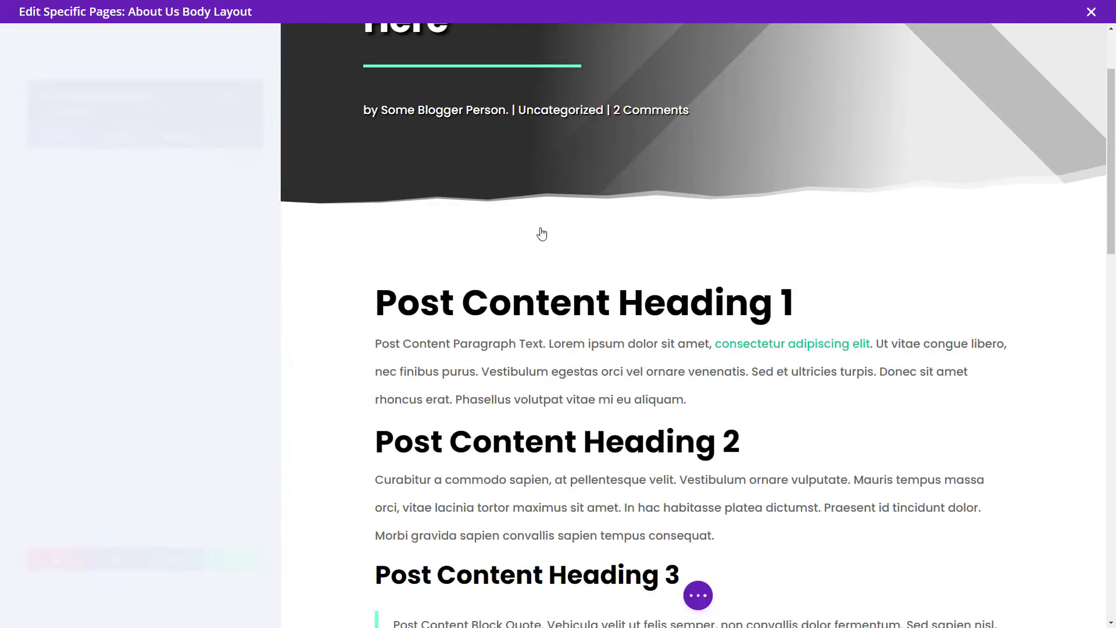
left_click(98, 96)
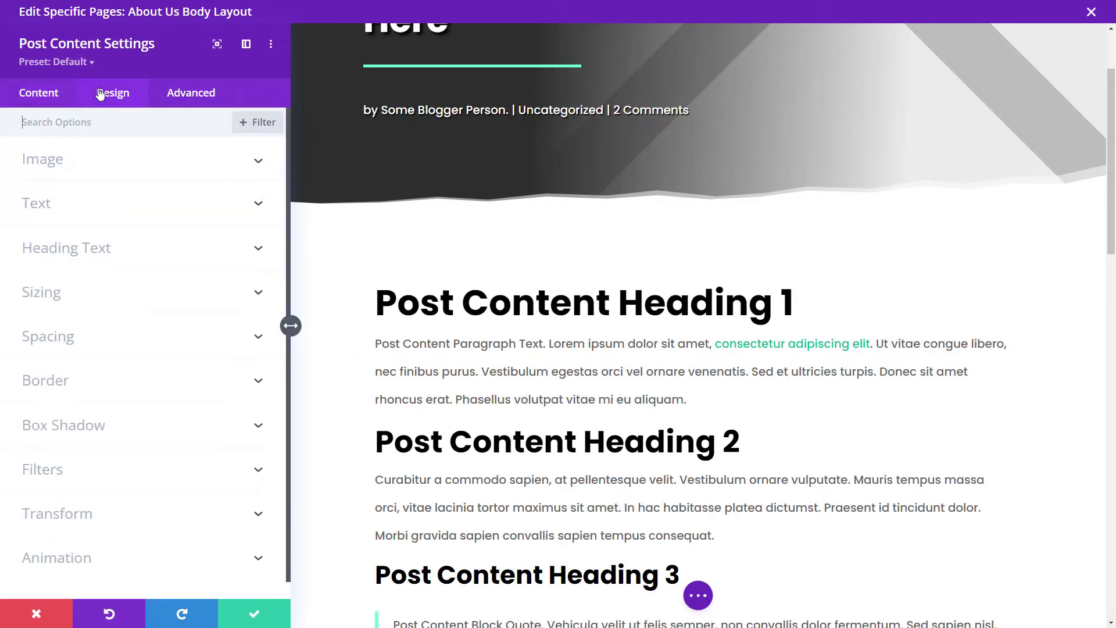
left_click(35, 294)
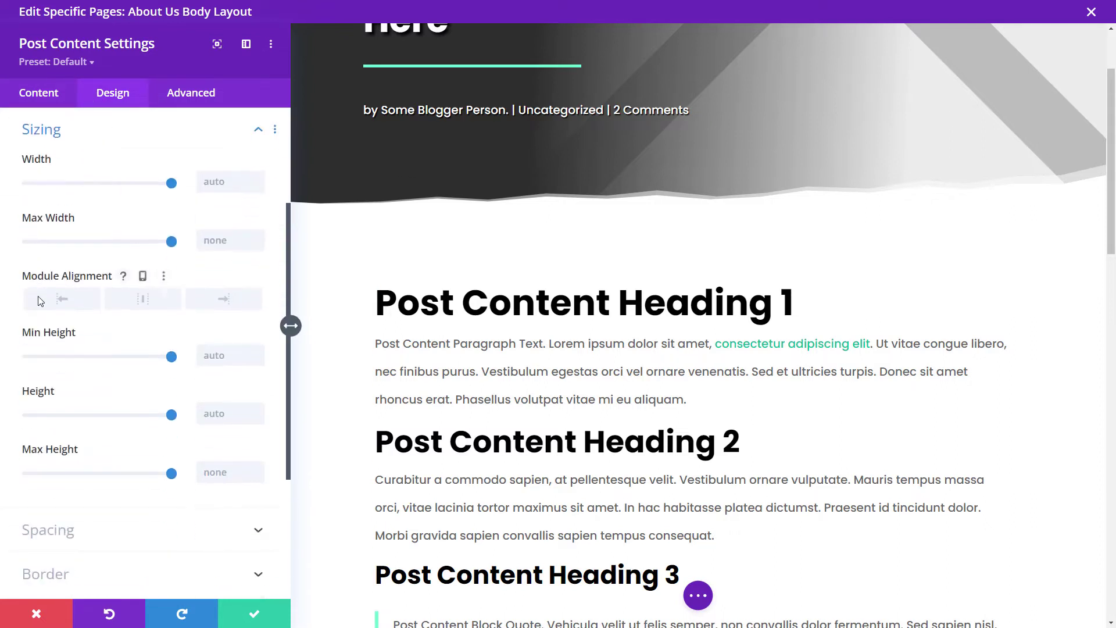
left_click(227, 181)
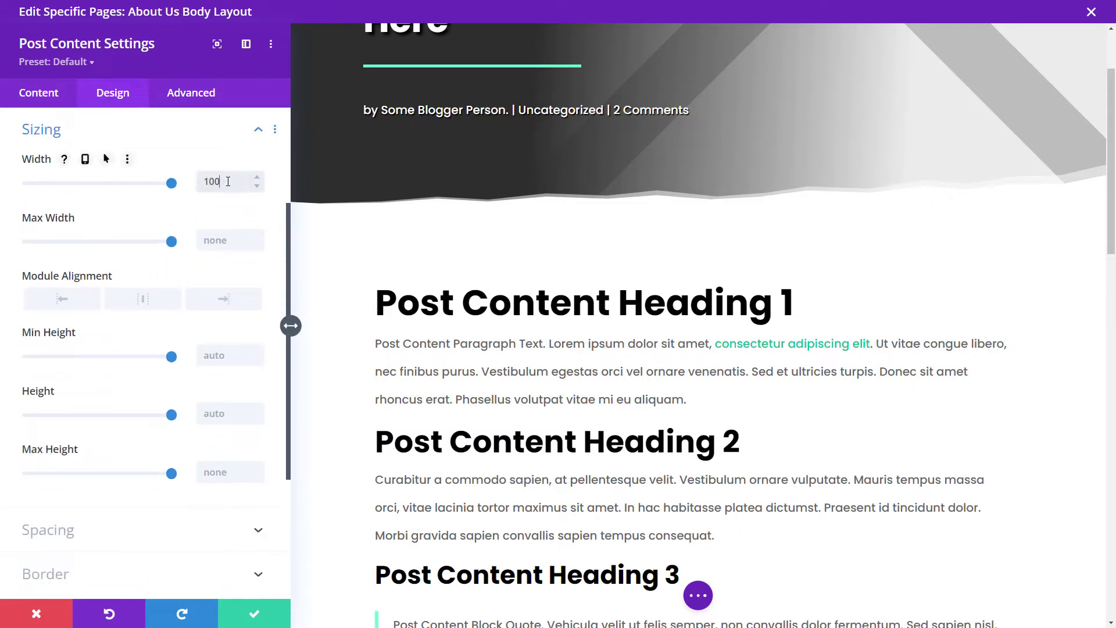
left_click(228, 240)
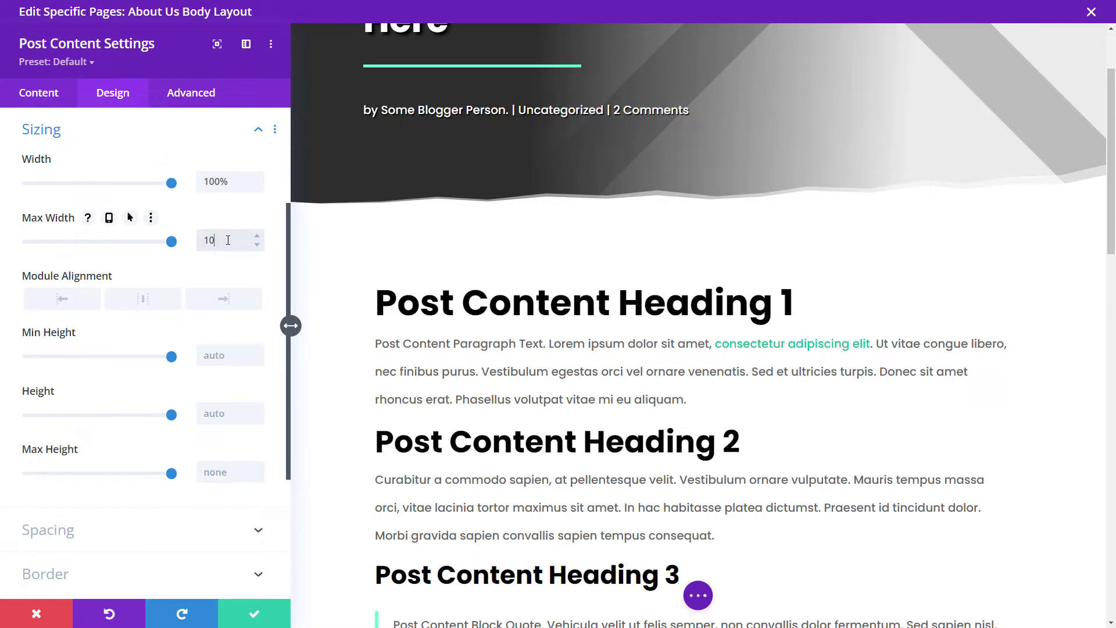
left_click(84, 534)
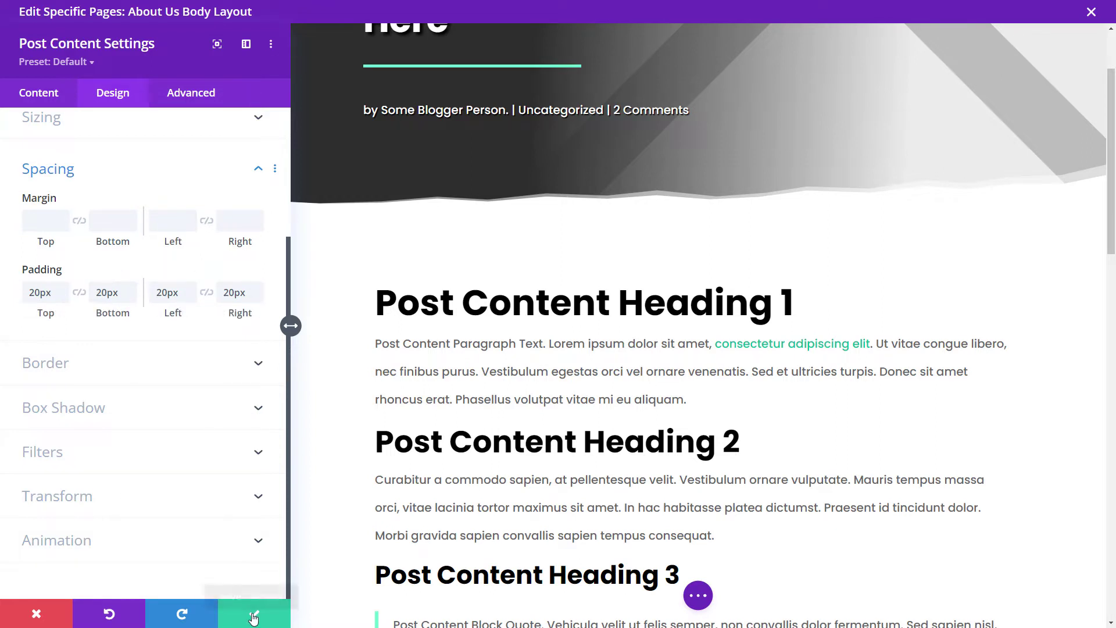
left_click(253, 616)
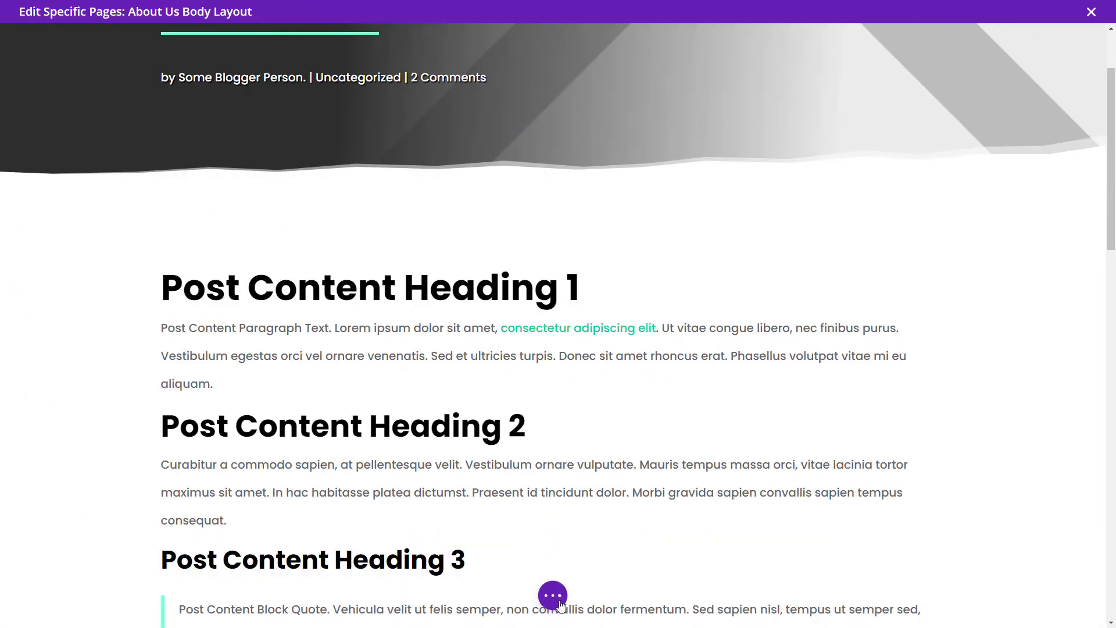
- Exit the About Us body layout to Theme Builder and save all template changes
left_click(552, 595)
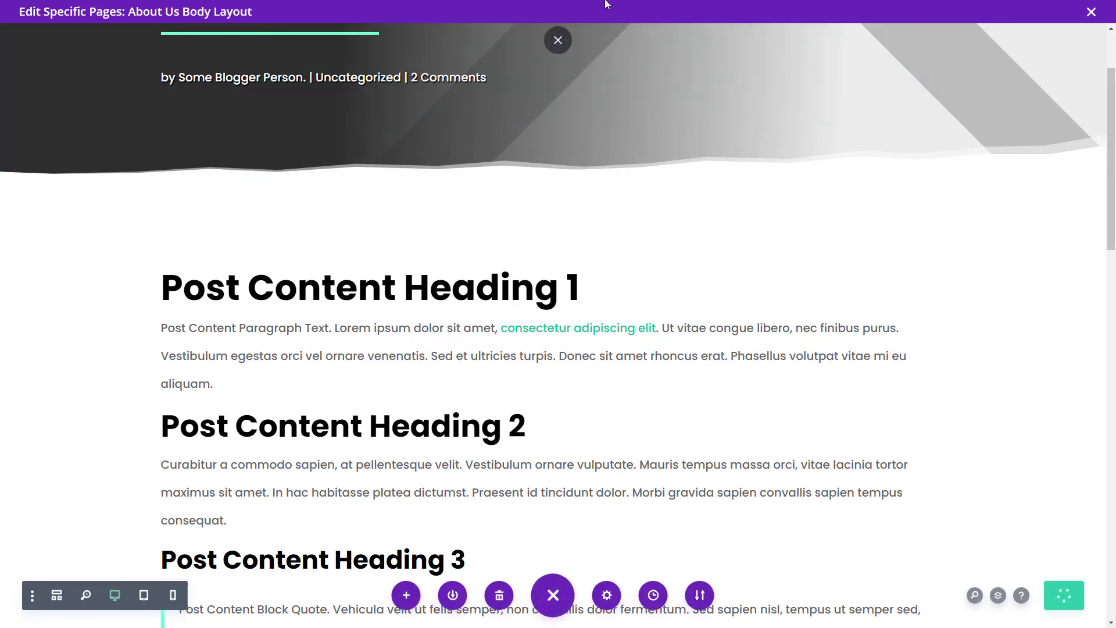
left_click(1090, 11)
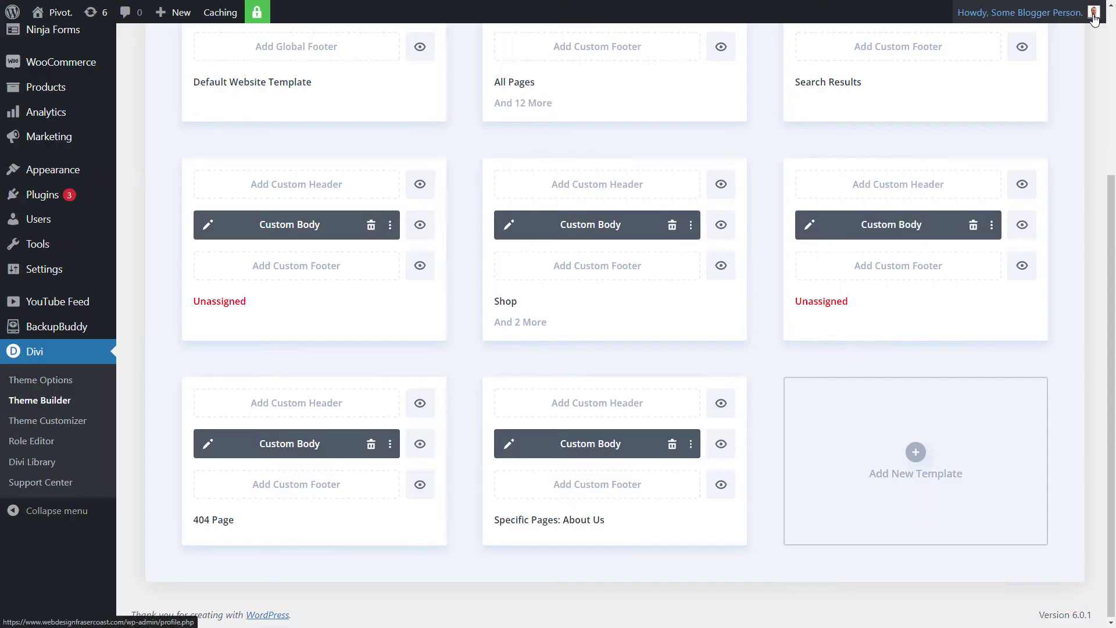
scroll(296, 268, "up", 3)
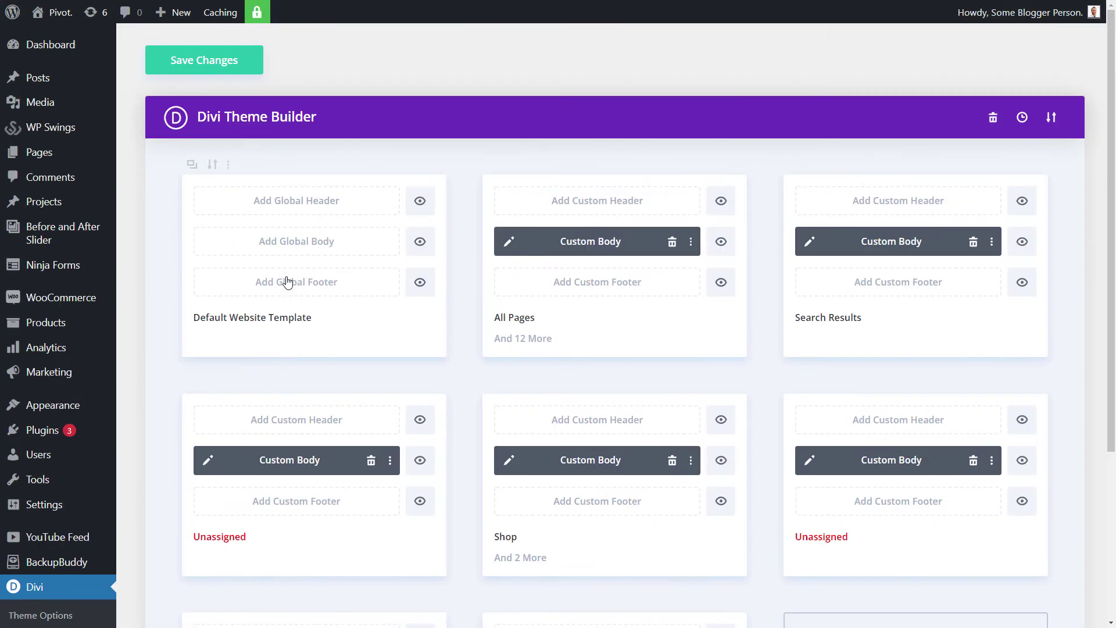
left_click(212, 66)
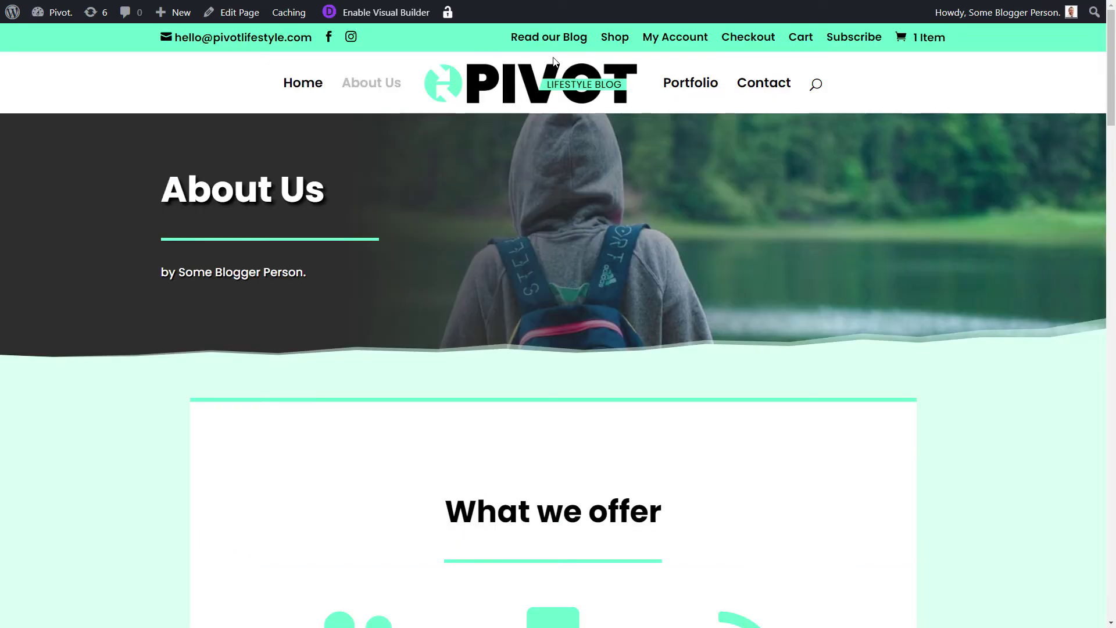
- Scroll through the live About Us page to review its banner and 'What we offer' sections
scroll(510, 122, "down", 5)
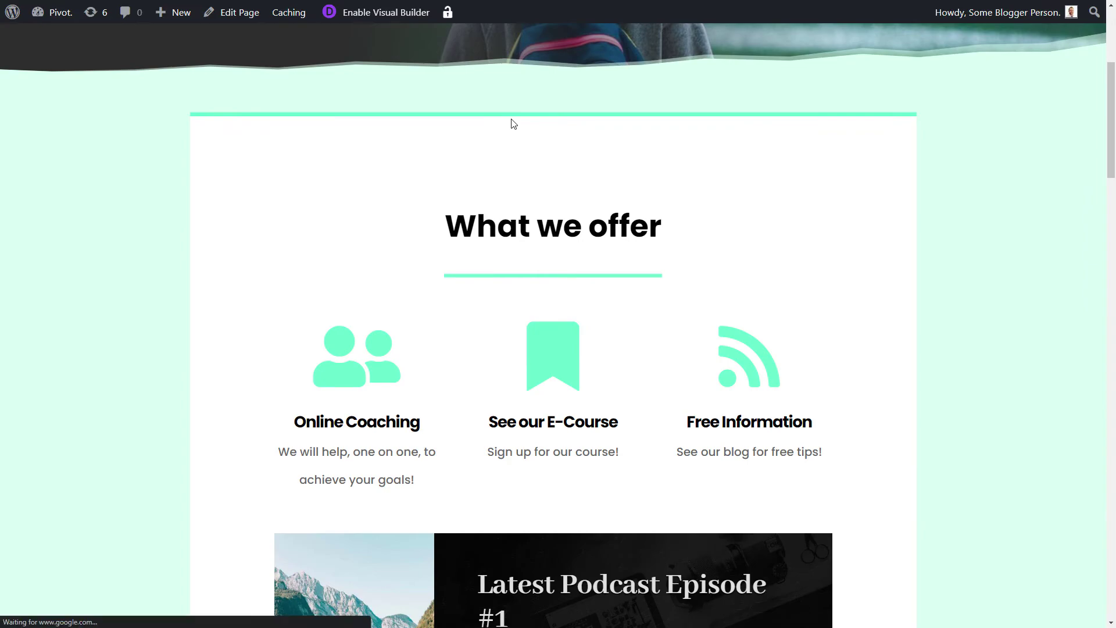
scroll(517, 120, "up", 4)
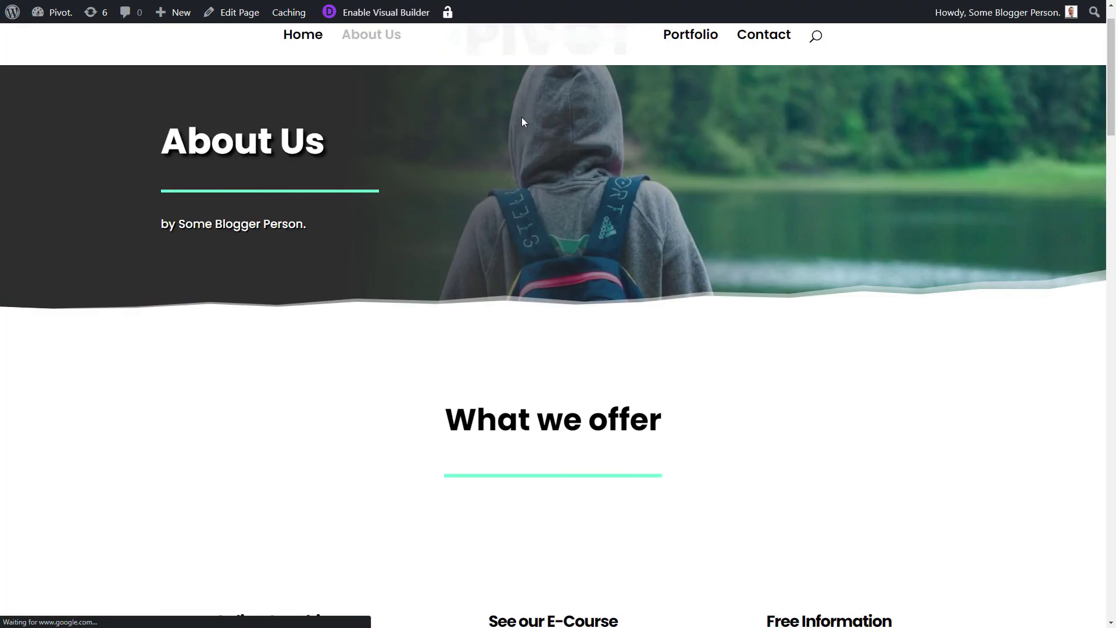
scroll(515, 106, "down", 9)
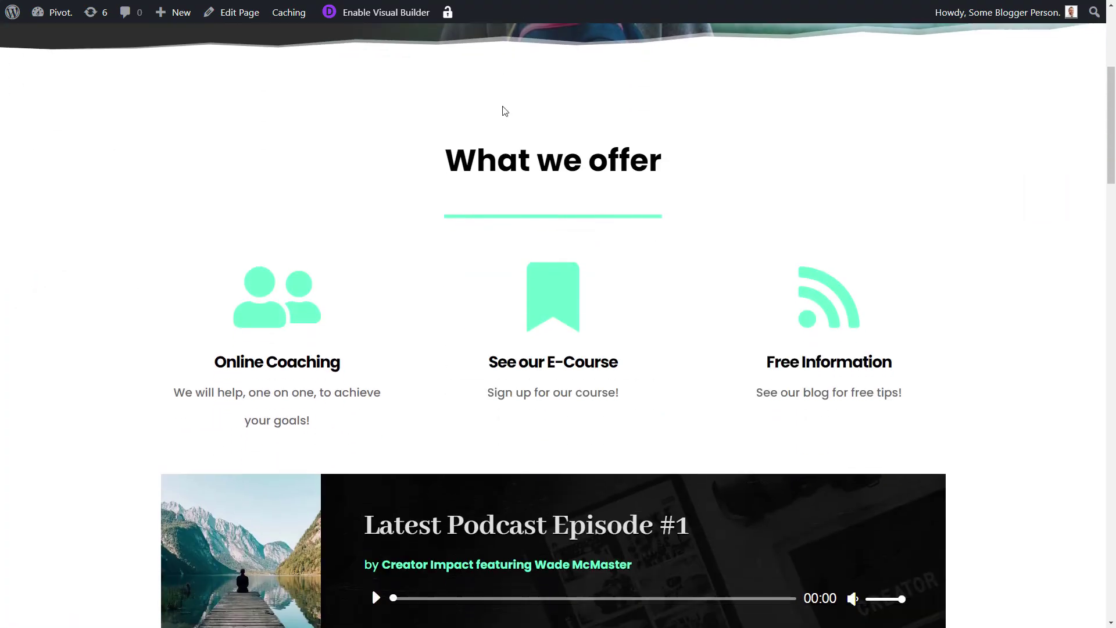
scroll(504, 111, "down", 1)
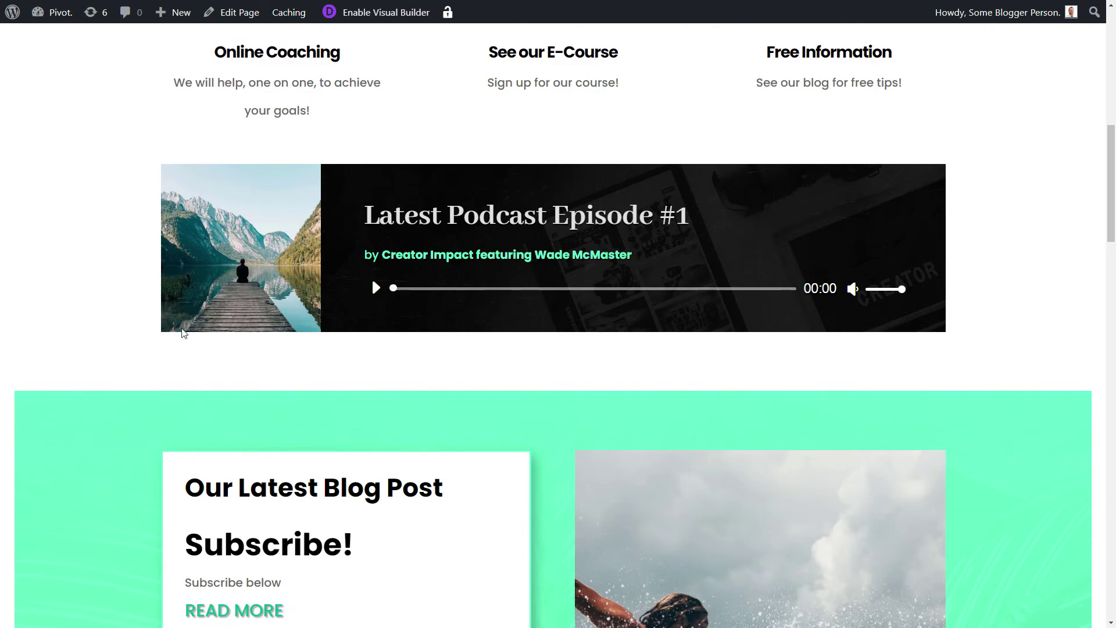
scroll(172, 171, "down", 4)
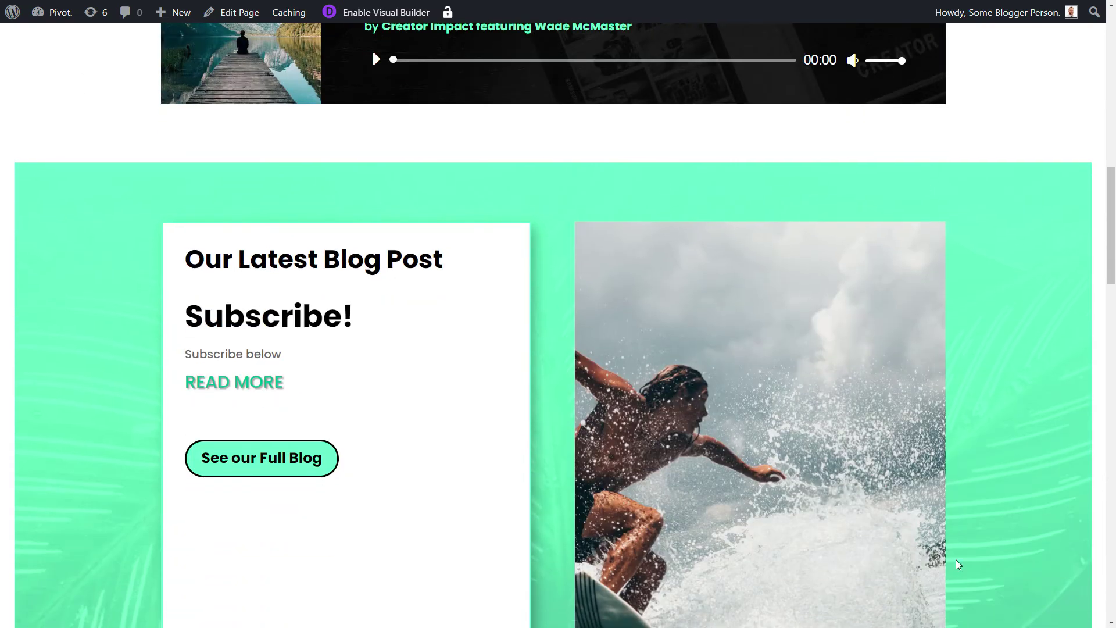
scroll(919, 279, "down", 3)
scroll(986, 377, "up", 4)
scroll(986, 382, "down", 1)
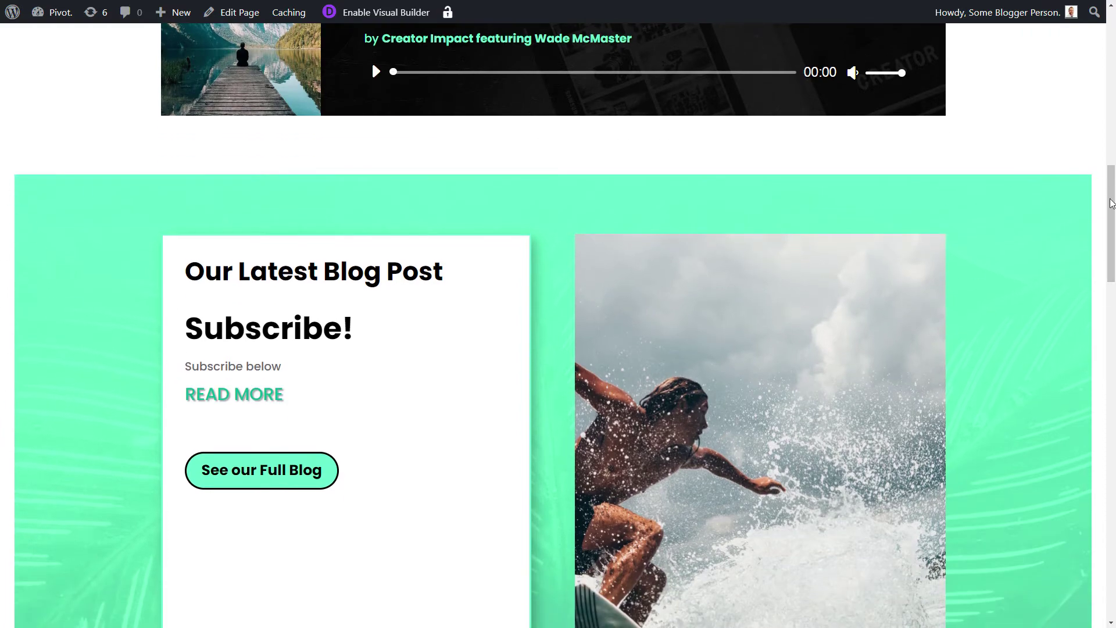
mouse_move(1111, 202)
left_mouse_down()
mouse_move(1108, 445)
mouse_move(1112, 171)
mouse_move(1111, 205)
left_mouse_up()
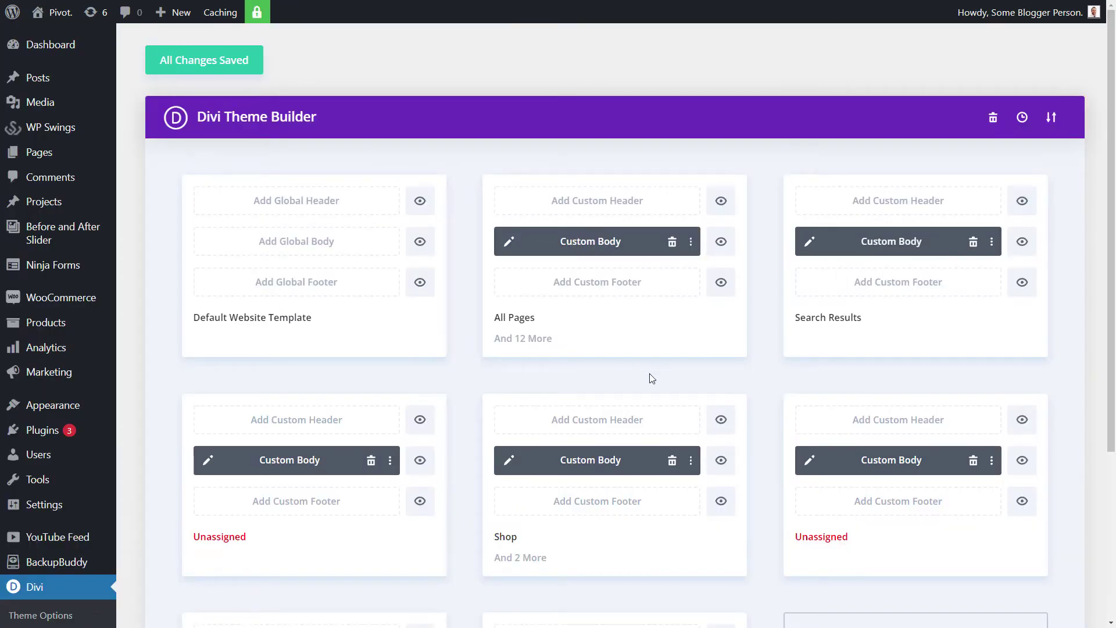
scroll(650, 373, "down", 4)
- Set the Post Content module's top, bottom, left and right padding to 0px
left_click(509, 447)
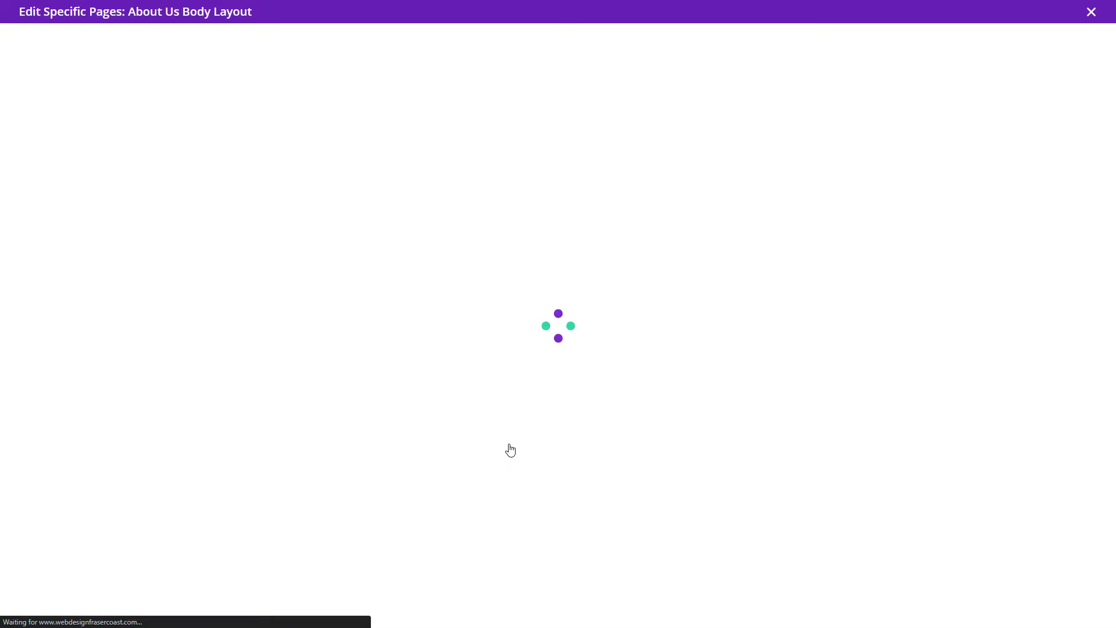
scroll(553, 381, "down", 4)
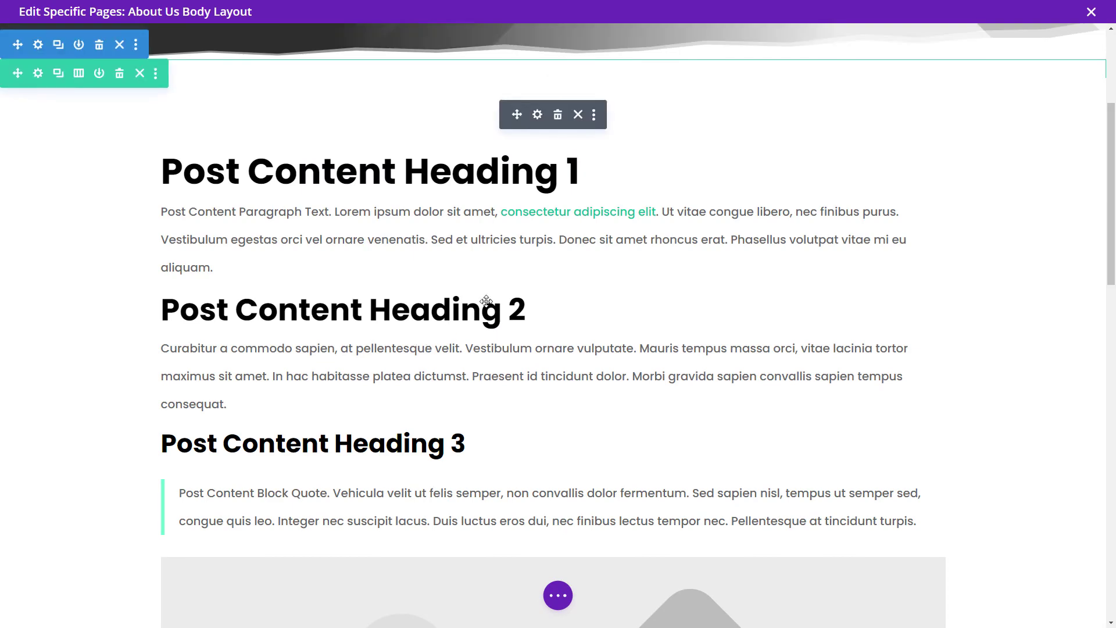
left_click(537, 115)
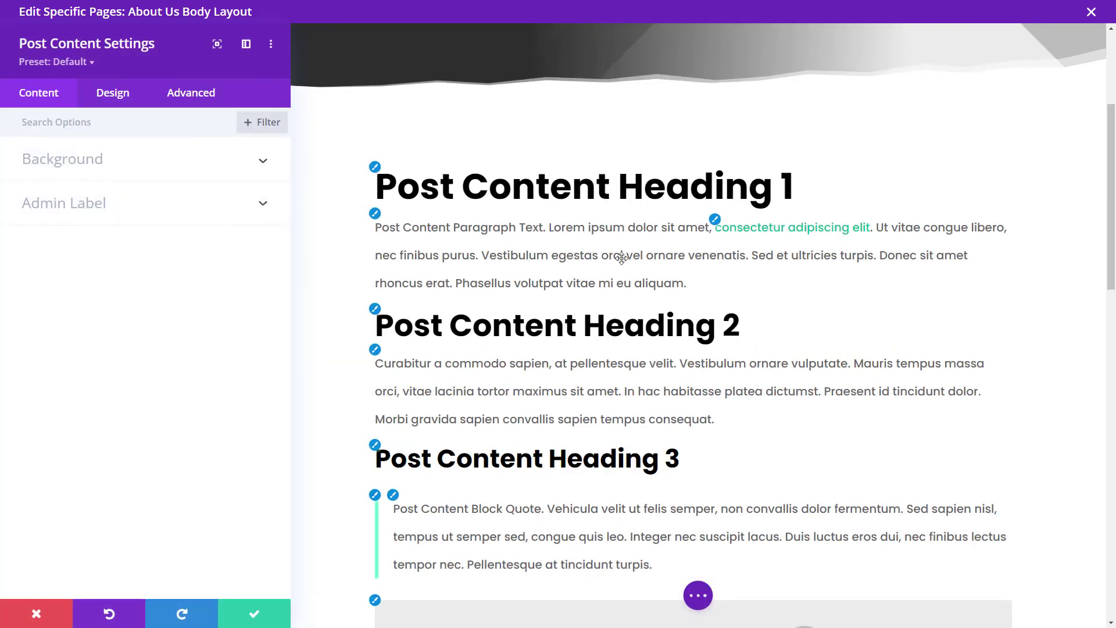
left_click(113, 99)
left_click(80, 334)
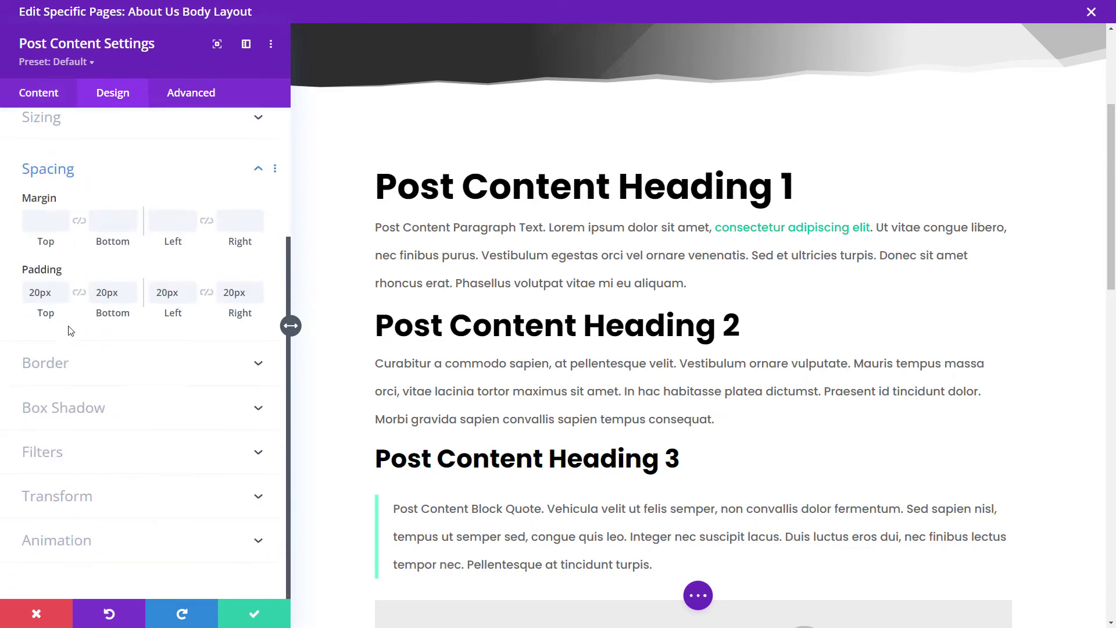
left_click(53, 296)
type("0")
left_click(117, 292)
type("0")
left_click(173, 294)
type("0")
key("Tab")
type("0")
- Set the Post Content module's margins to 0px on every side and apply the settings
left_click(46, 221)
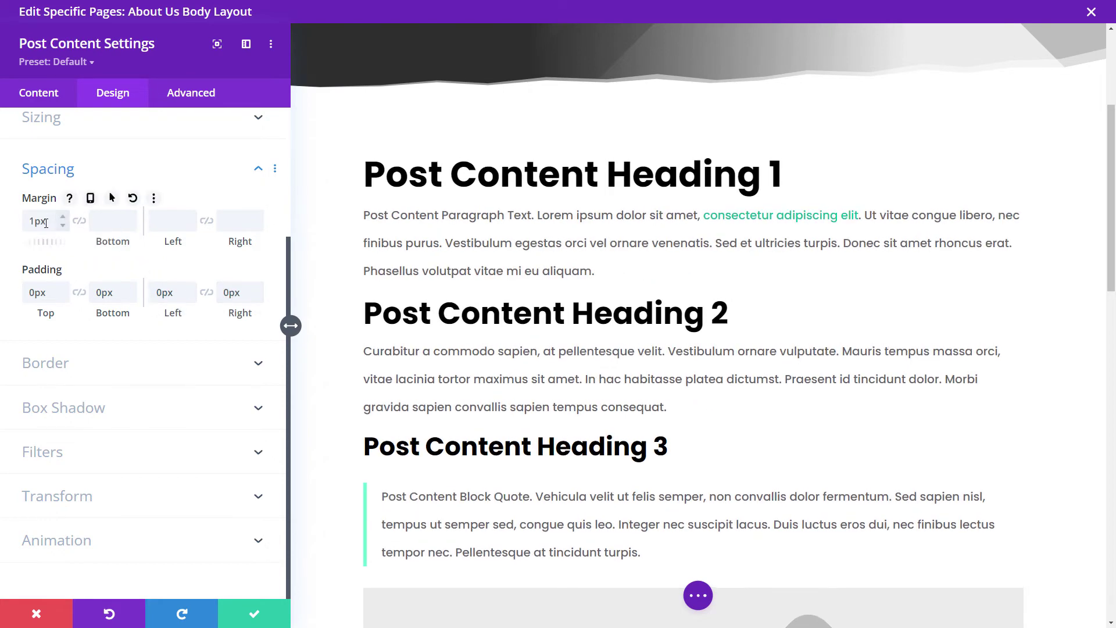
type("0")
left_click(94, 220)
type("0")
left_click(173, 221)
type("0")
left_click(225, 219)
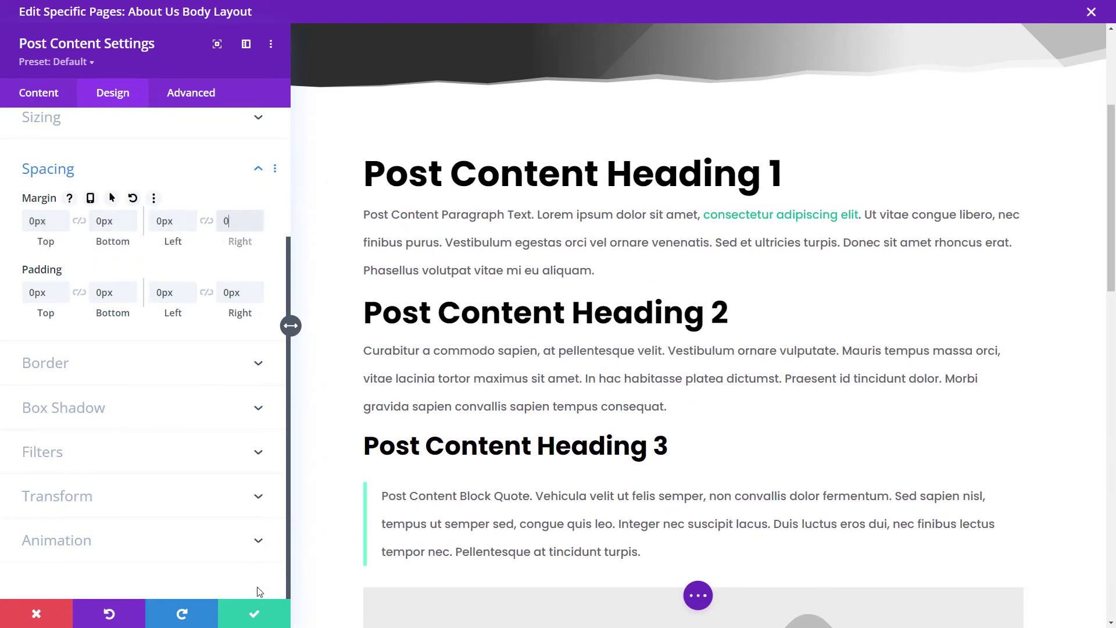
left_click(253, 610)
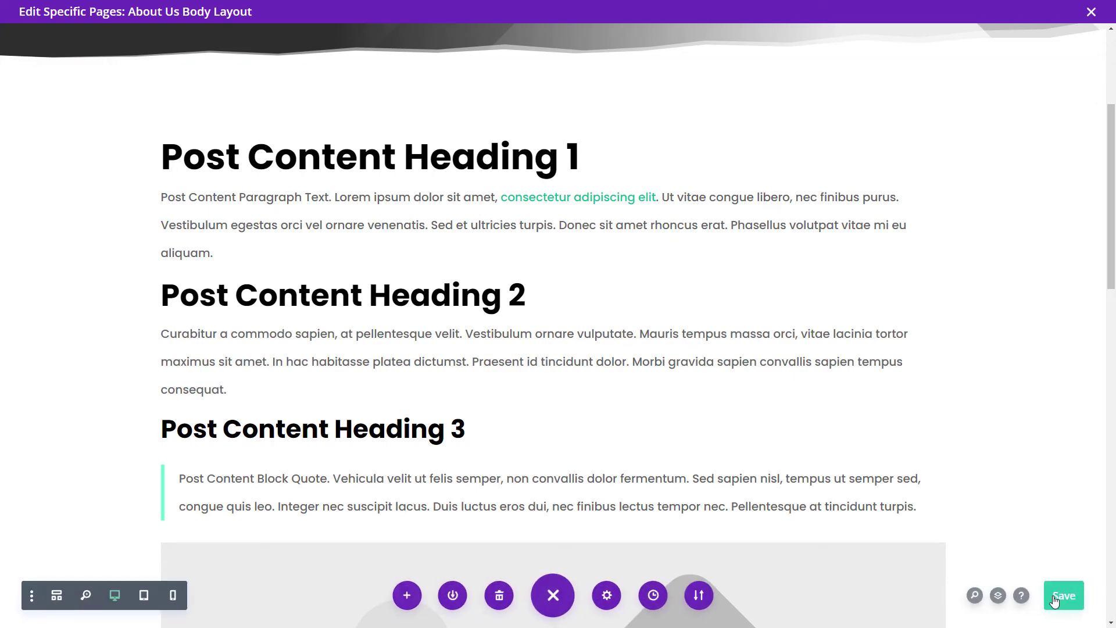
- Save the About Us body layout and scroll through the live About Us page
left_click(1059, 600)
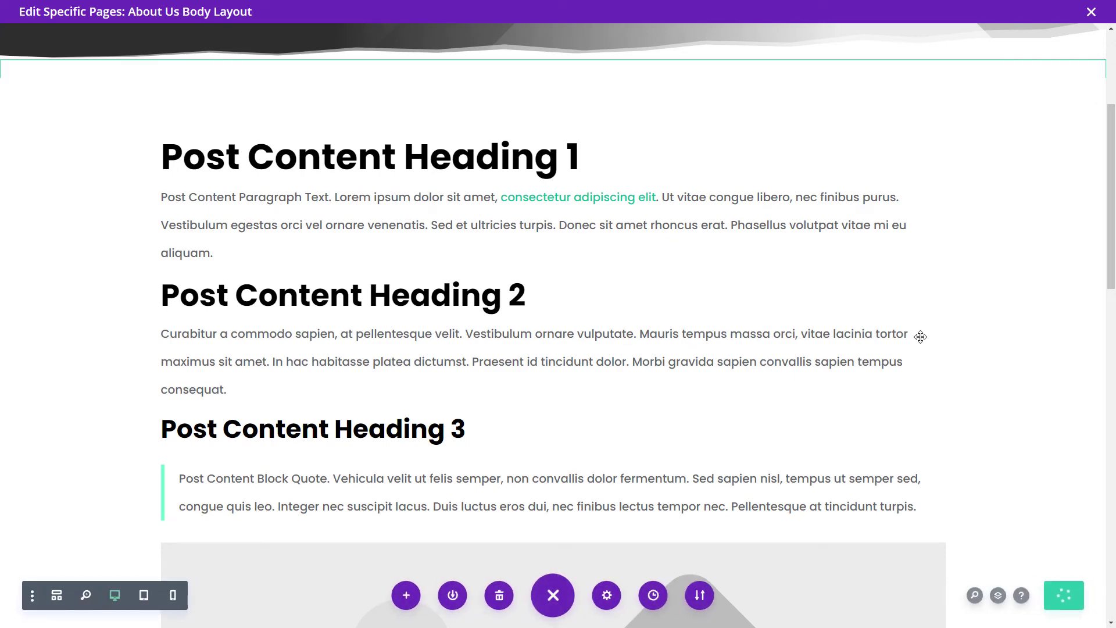
key("ctrl+Tab")
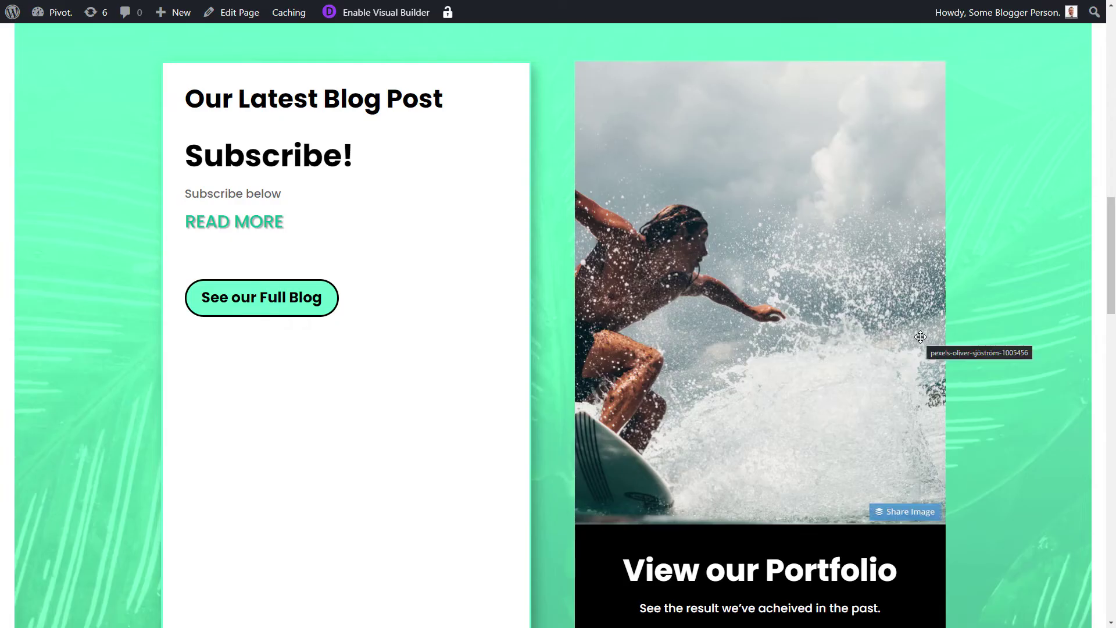
scroll(920, 337, "down", 1)
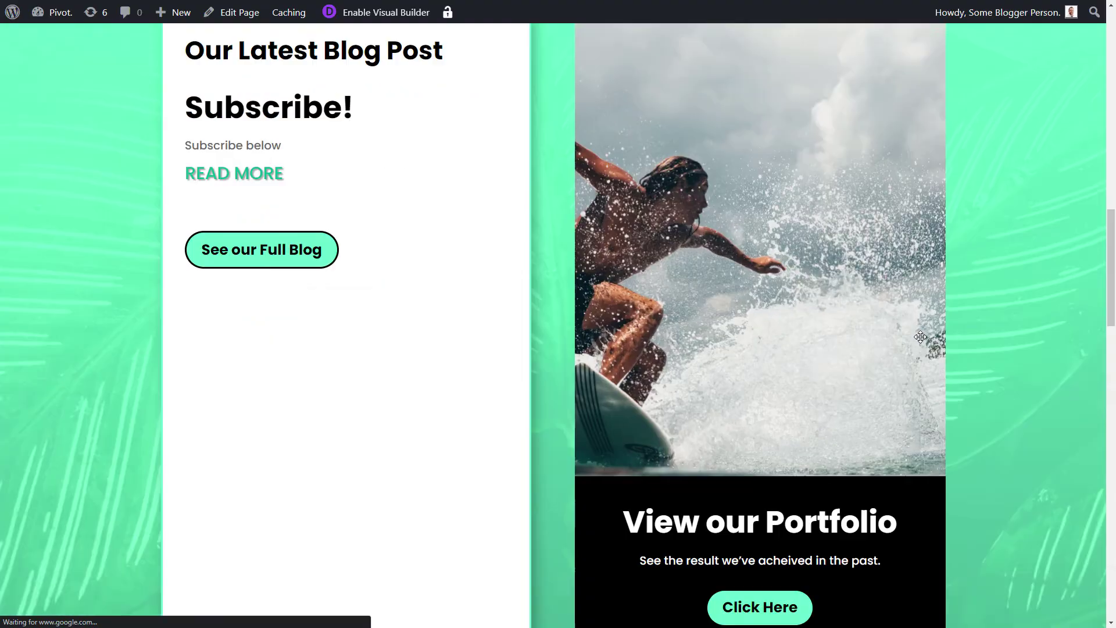
scroll(284, 442, "up", 4)
scroll(284, 442, "up", 10)
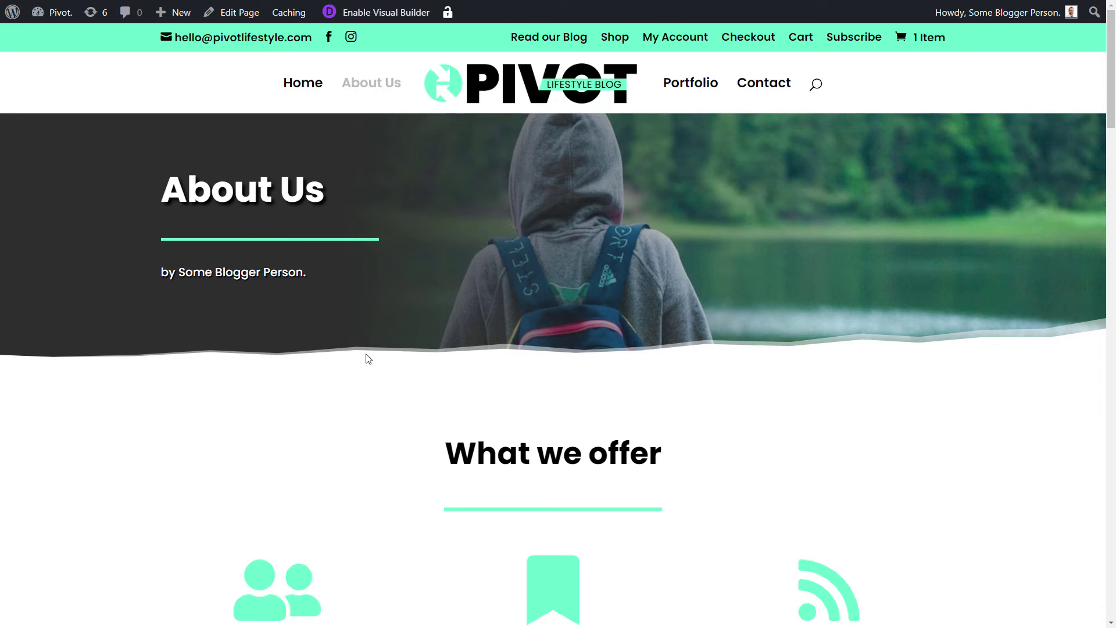
scroll(368, 359, "down", 10)
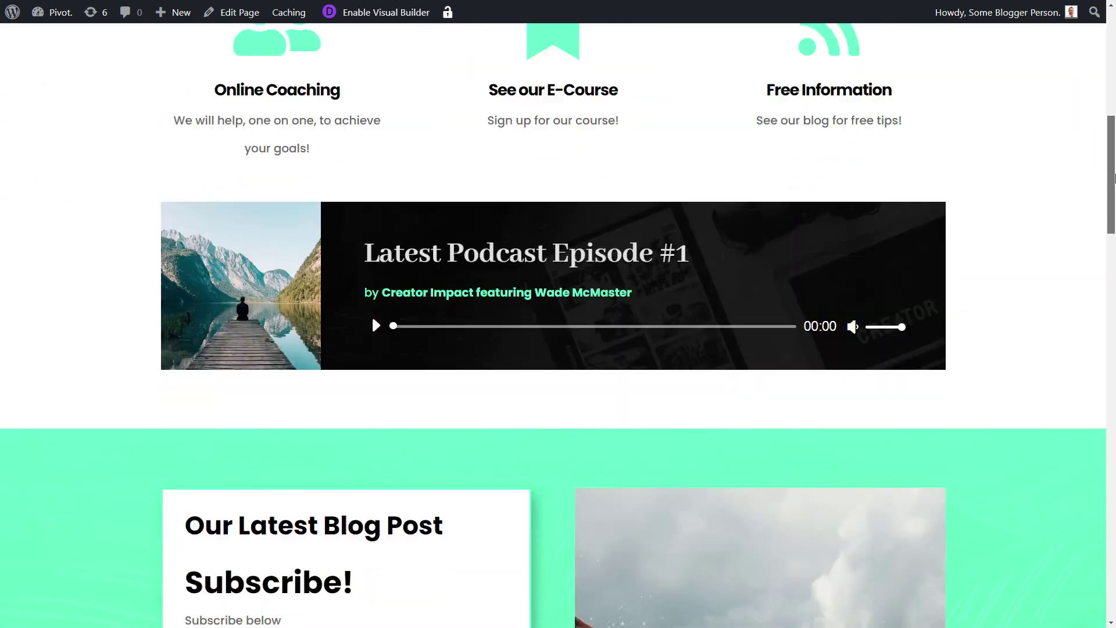
left_click_drag(1114, 178, 1114, 476)
left_click(1107, 517)
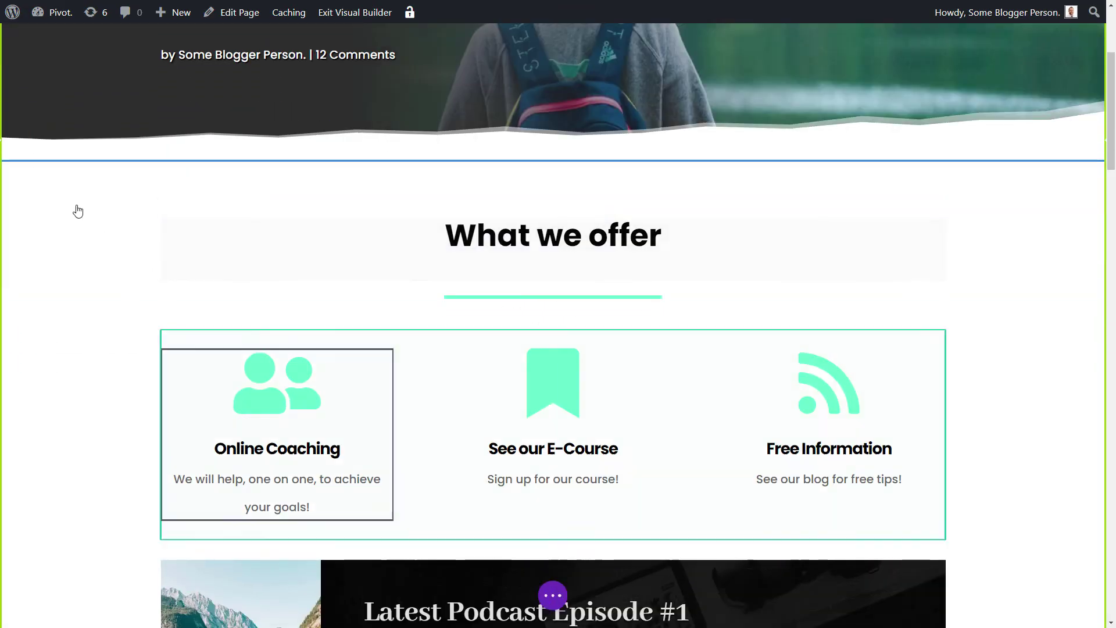
scroll(134, 396, "down", 8)
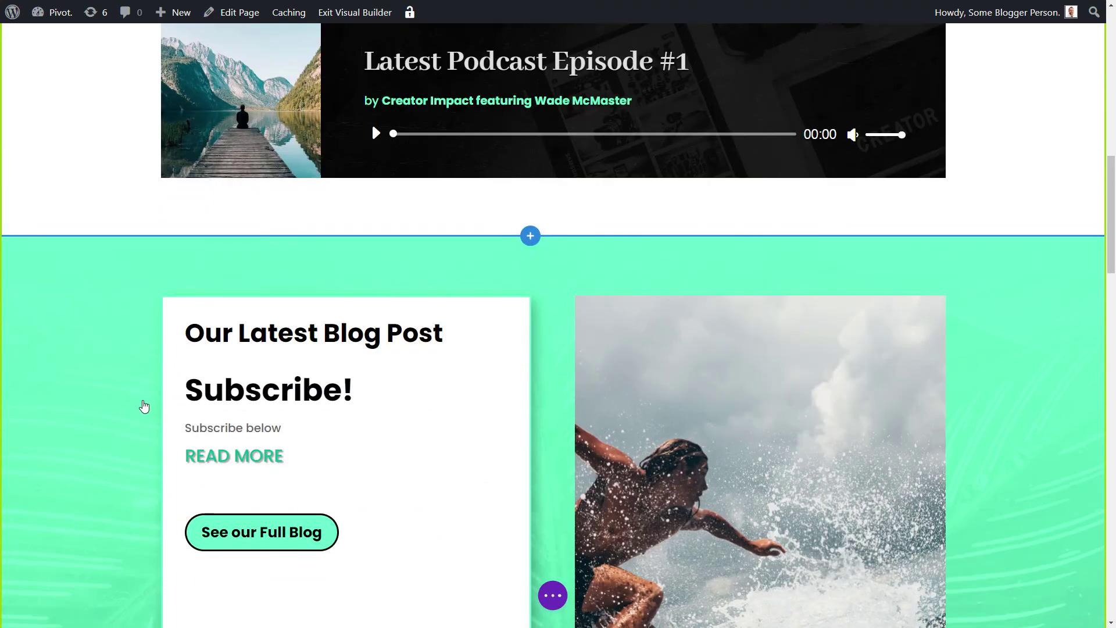
scroll(102, 312, "down", 6)
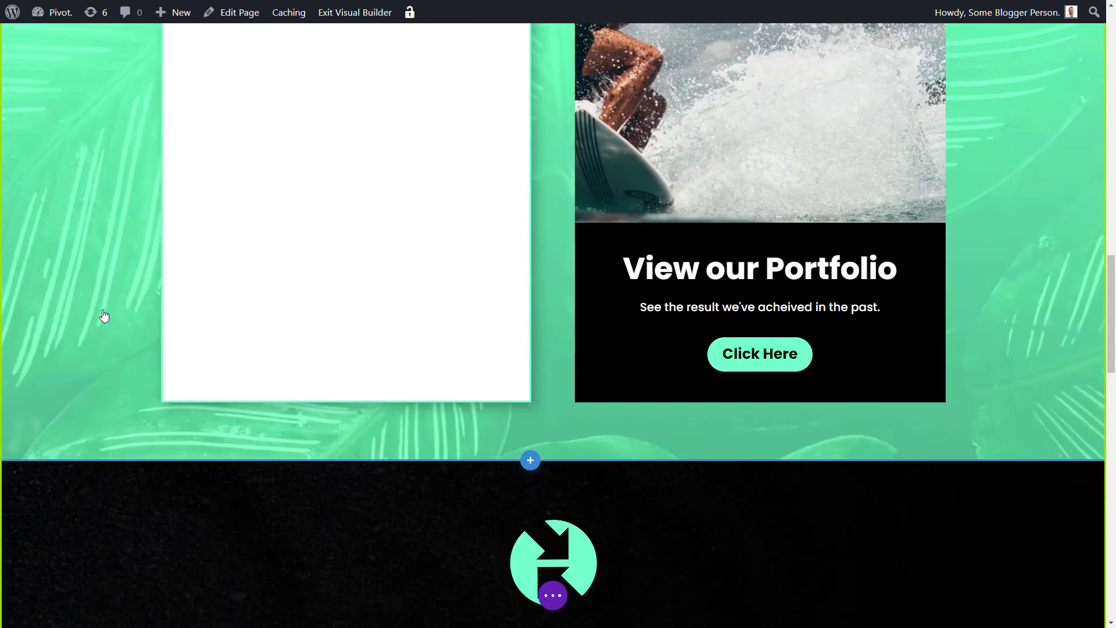
scroll(194, 321, "down", 3)
scroll(185, 319, "down", 3)
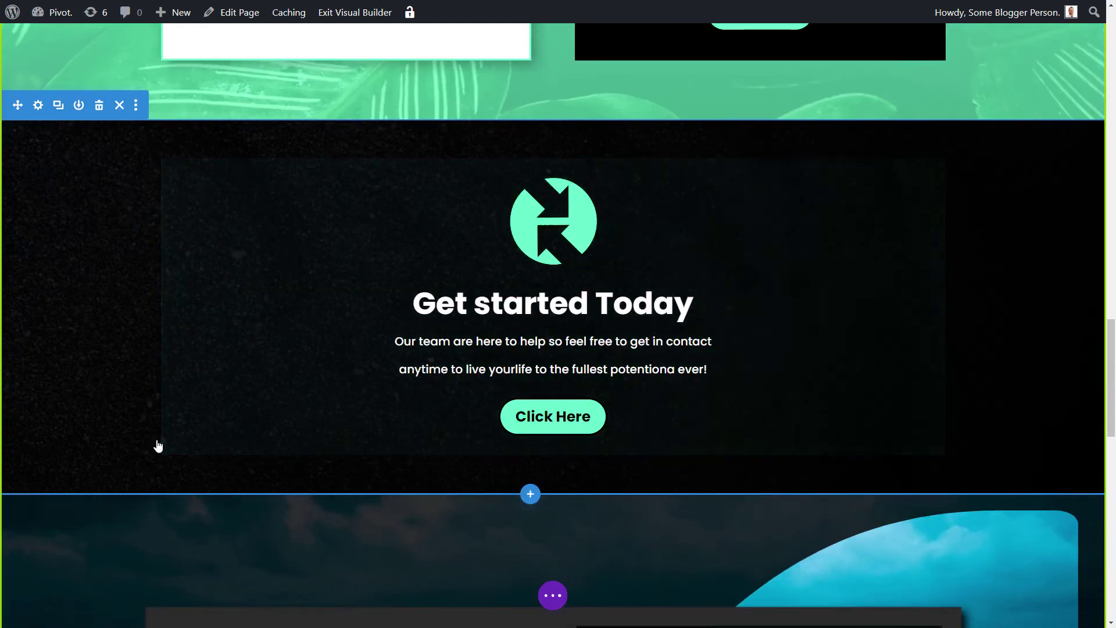
scroll(157, 445, "down", 10)
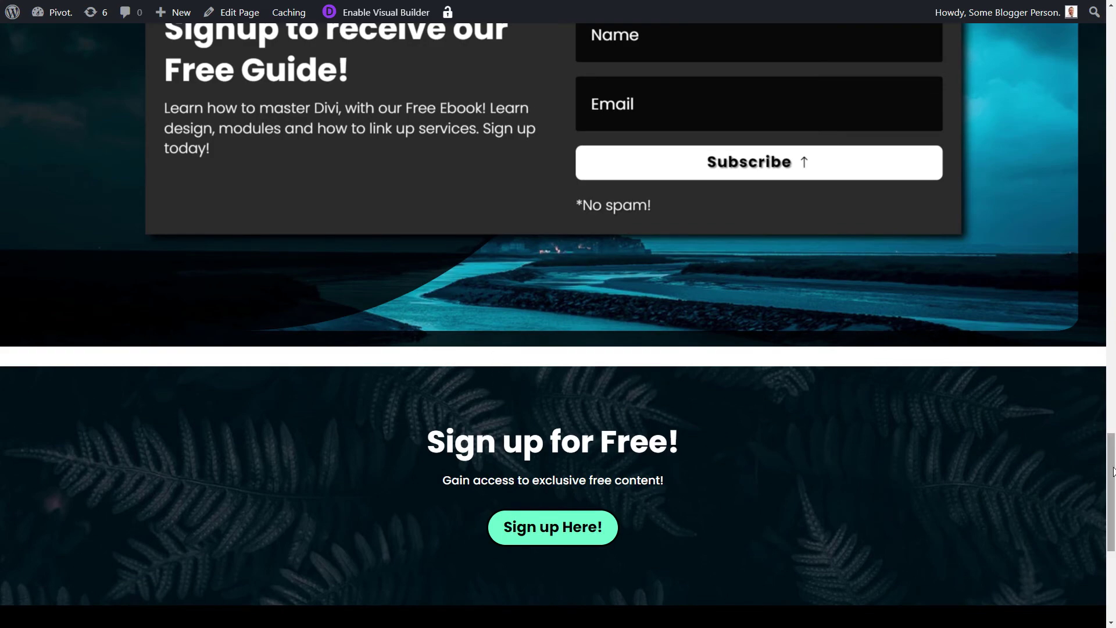
- Drag the post content section's bottom padding up to remove the extra space below it
mouse_move(1112, 471)
left_mouse_down()
mouse_move(1111, 503)
mouse_move(1111, 126)
mouse_move(1110, 468)
left_mouse_up()
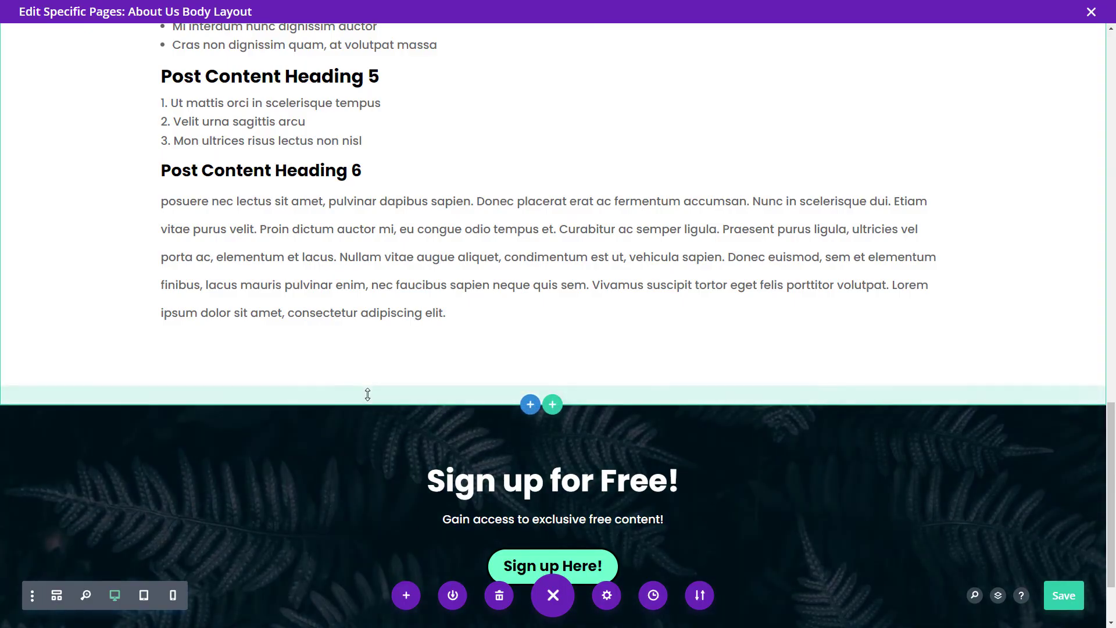
left_click_drag(368, 381, 368, 363)
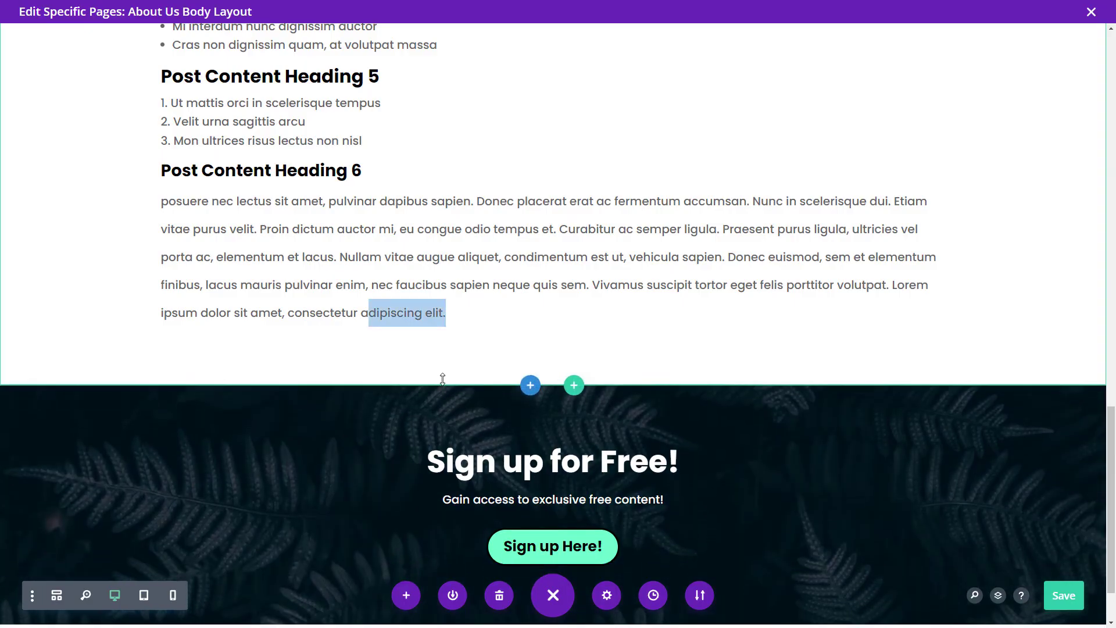
left_click_drag(1110, 460, 1101, 123)
- Confirm the post content column has 0px padding on all sides, then close the row settings
left_click(38, 218)
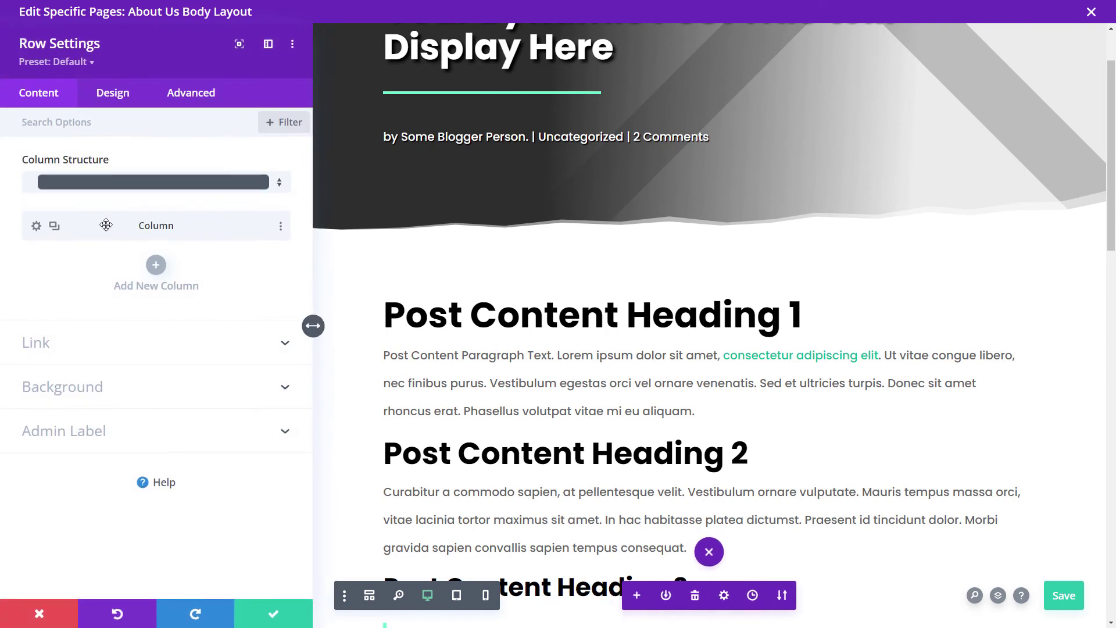
left_click(35, 227)
left_click(116, 91)
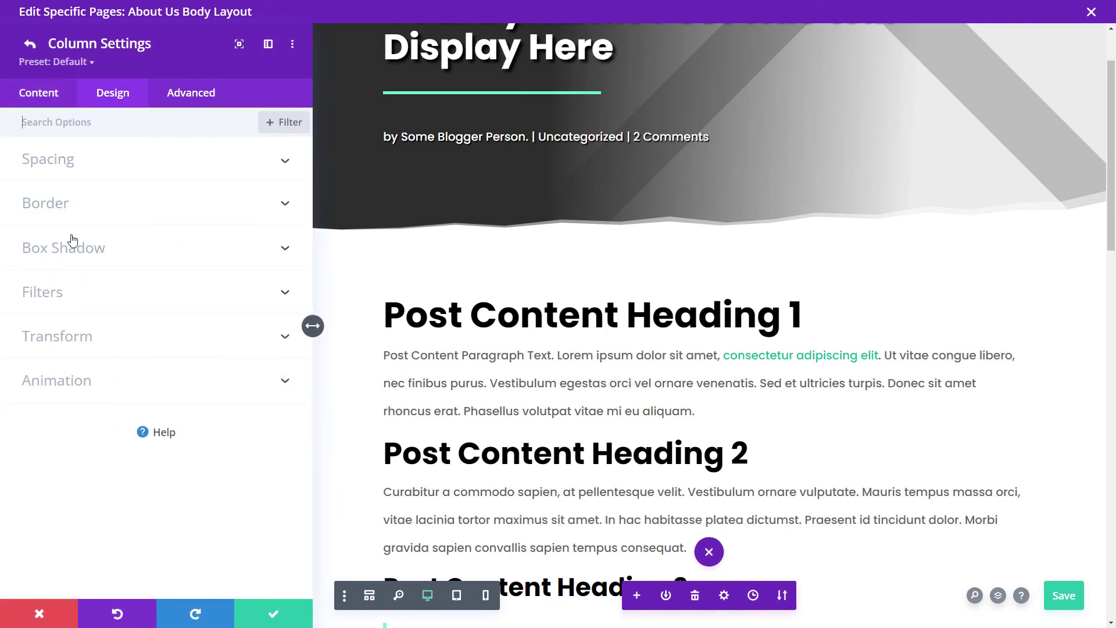
left_click(80, 163)
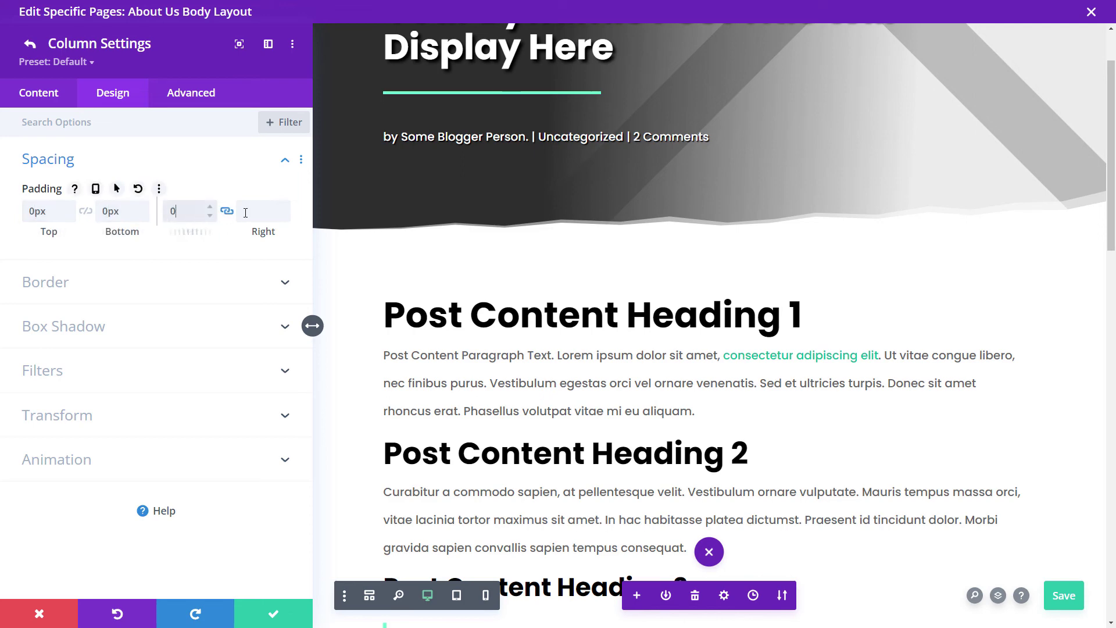
left_click(282, 613)
left_click(280, 616)
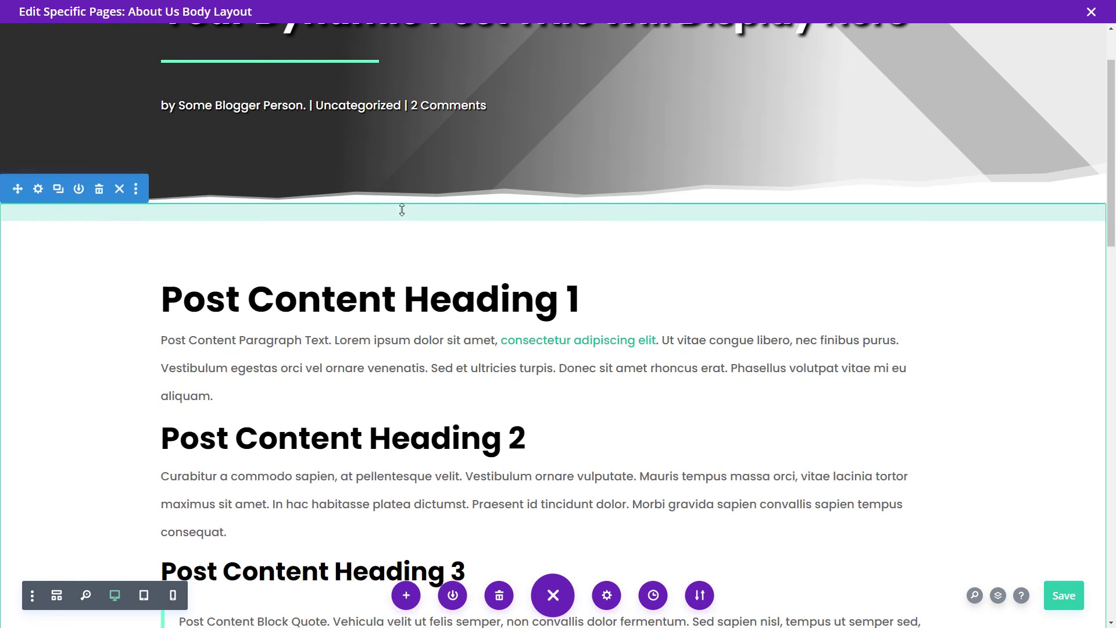
- Drag the post content section's top padding to zero, removing the gap above it
left_click_drag(400, 206, 403, 188)
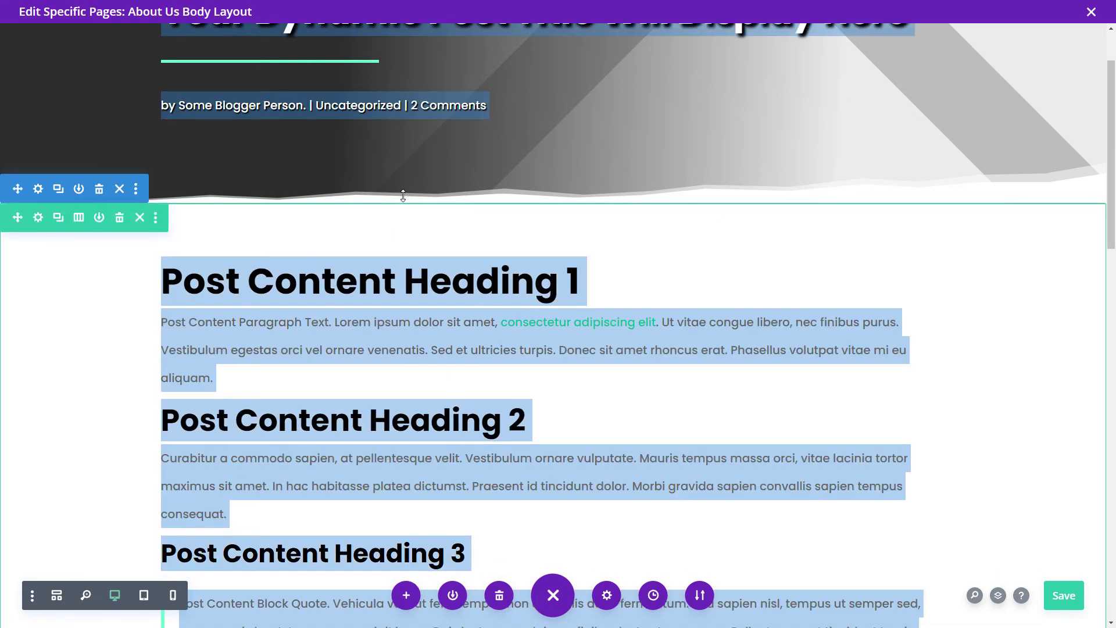
scroll(1099, 80, "up", 2)
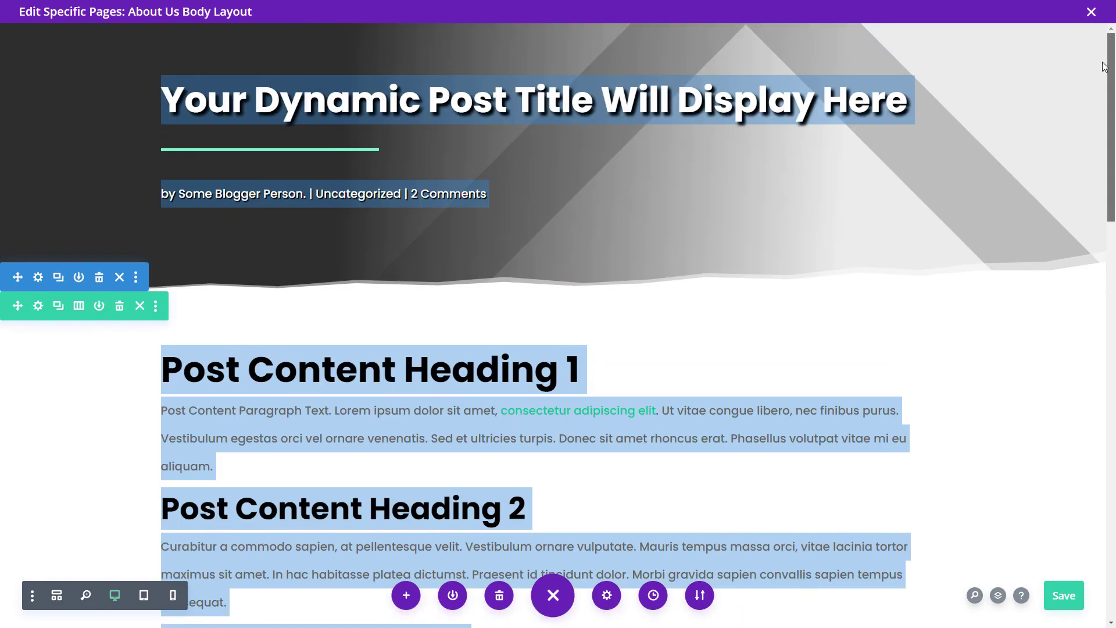
scroll(662, 287, "down", 15)
scroll(678, 304, "up", 6)
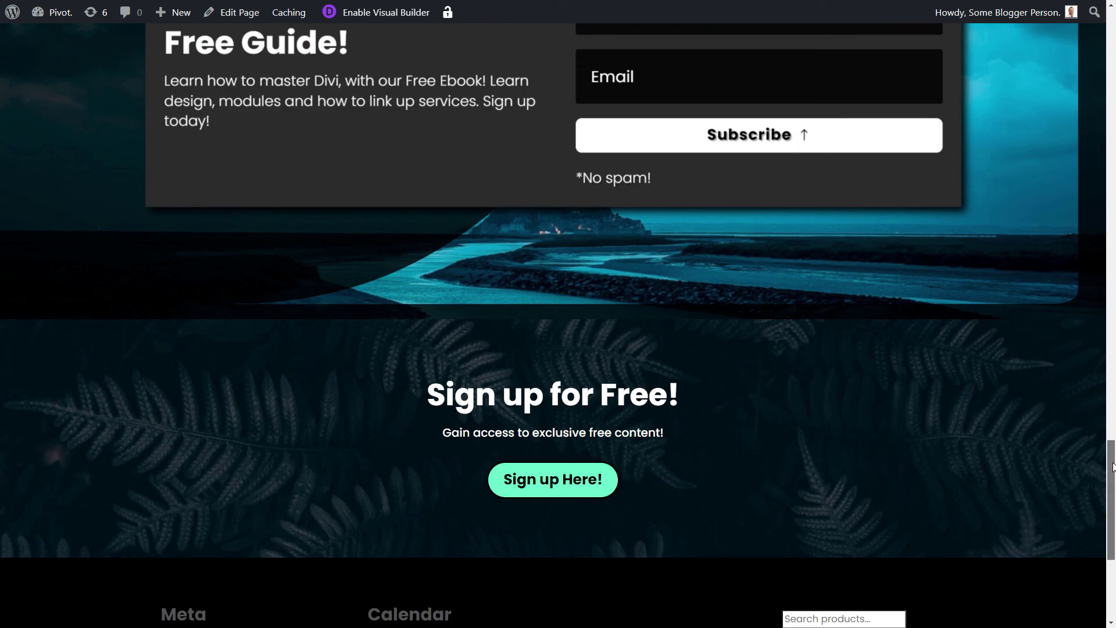
- Scroll the live About Us page to review the banner and 'What we offer' sections
left_click_drag(1112, 467, 1113, 426)
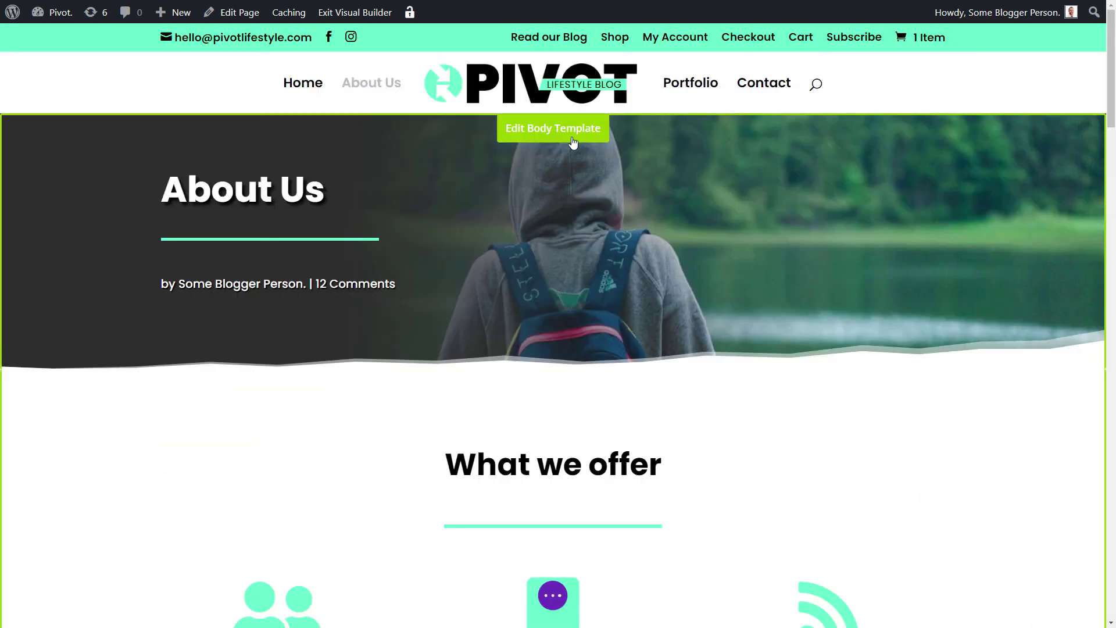
scroll(555, 406, "down", 5)
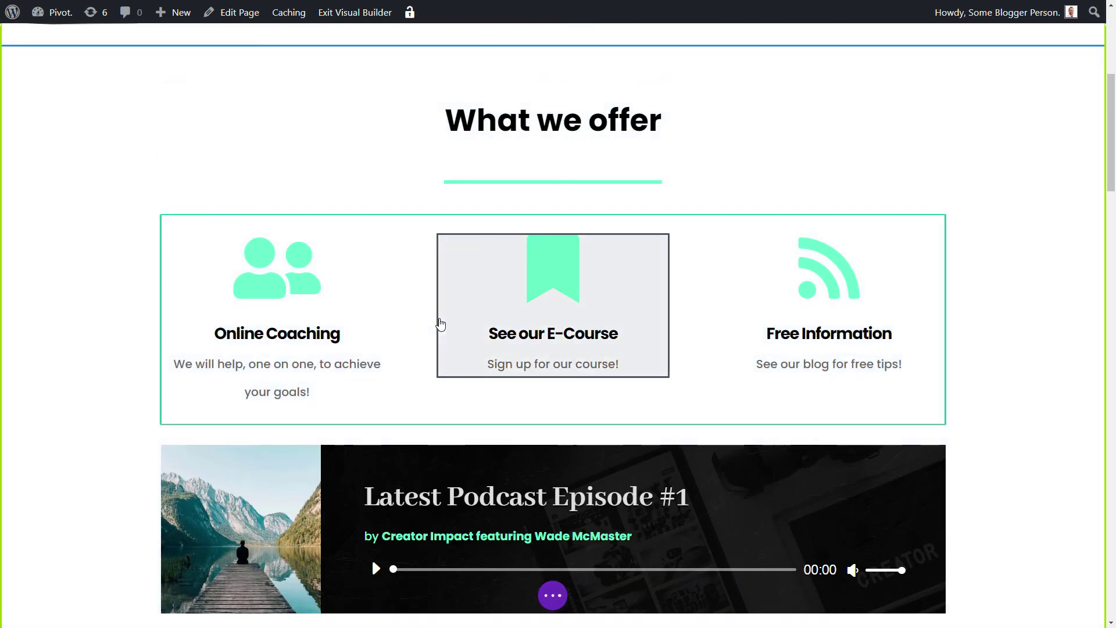